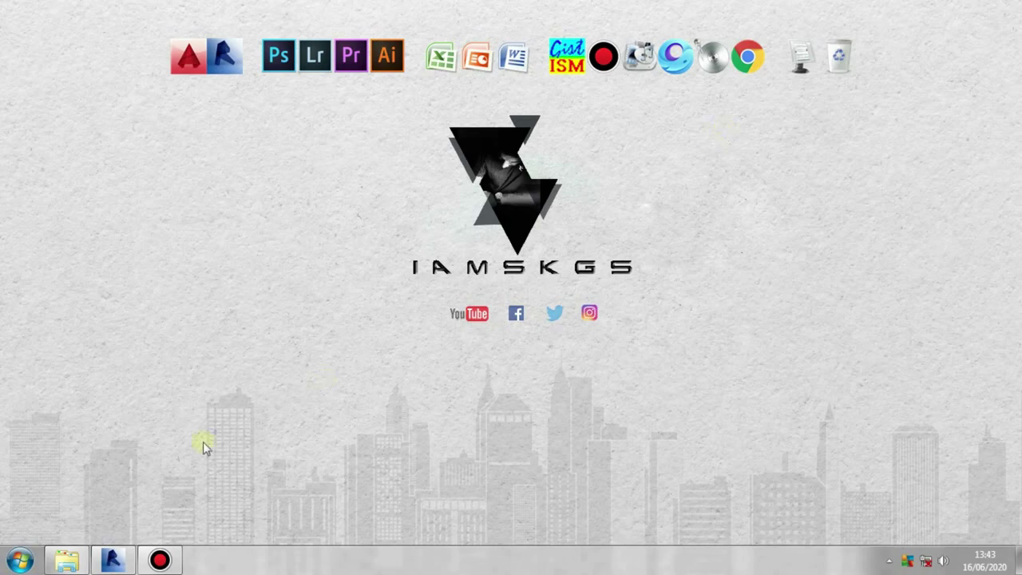
# Step: Restore Revit, nudge the 3D house view upward, and browse the Component dropdown
pyautogui.click(127, 565)
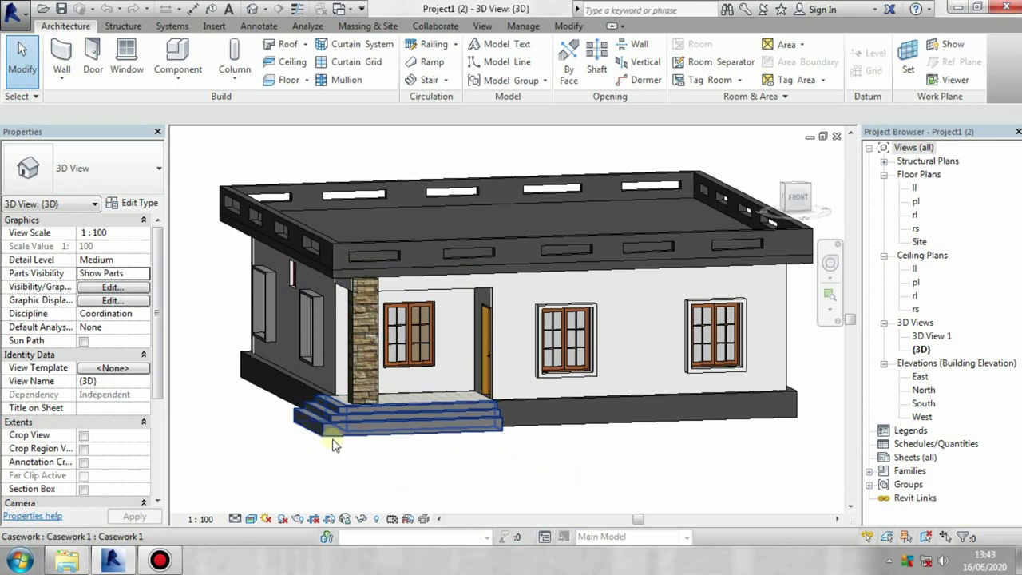
pyautogui.moveTo(399, 468); pyautogui.dragTo(391, 442, button='middle')
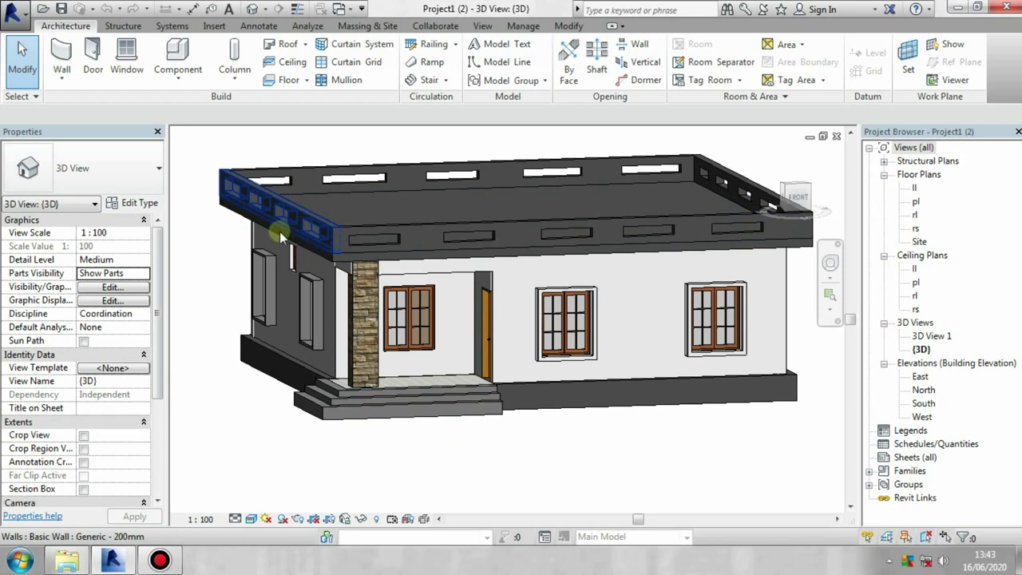
pyautogui.click(179, 76)
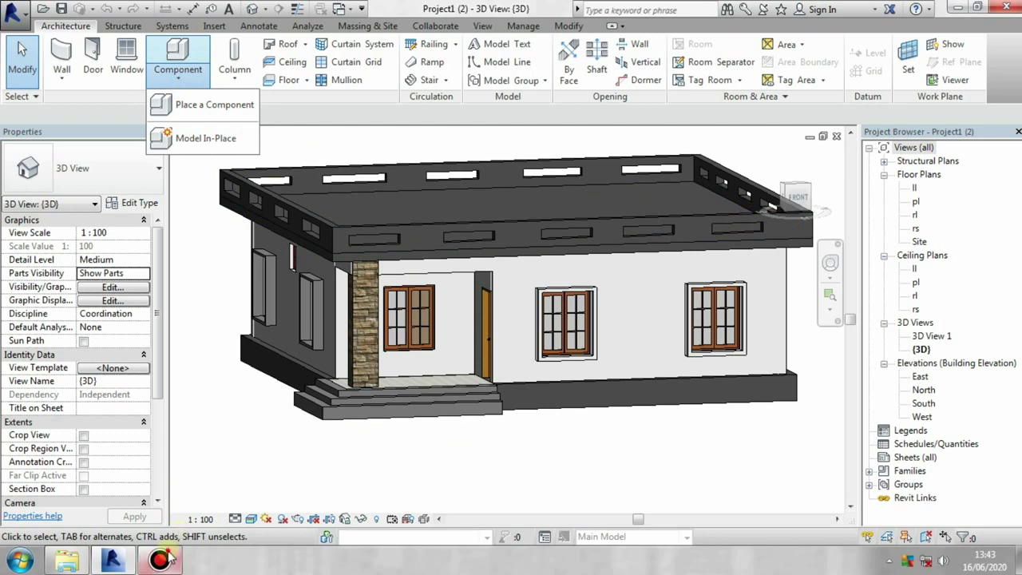
pyautogui.click(226, 239)
pyautogui.click(174, 76)
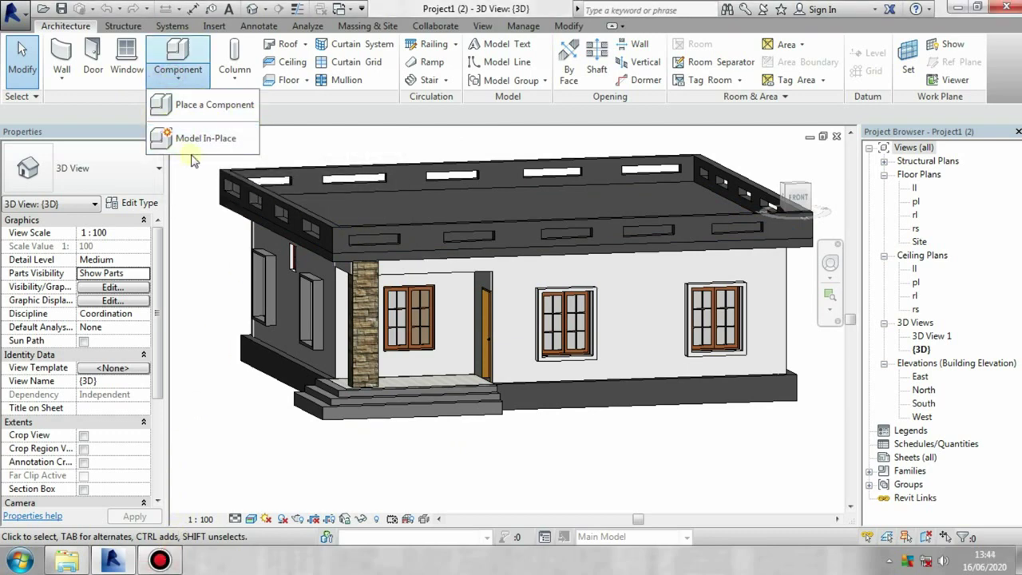
pyautogui.click(217, 246)
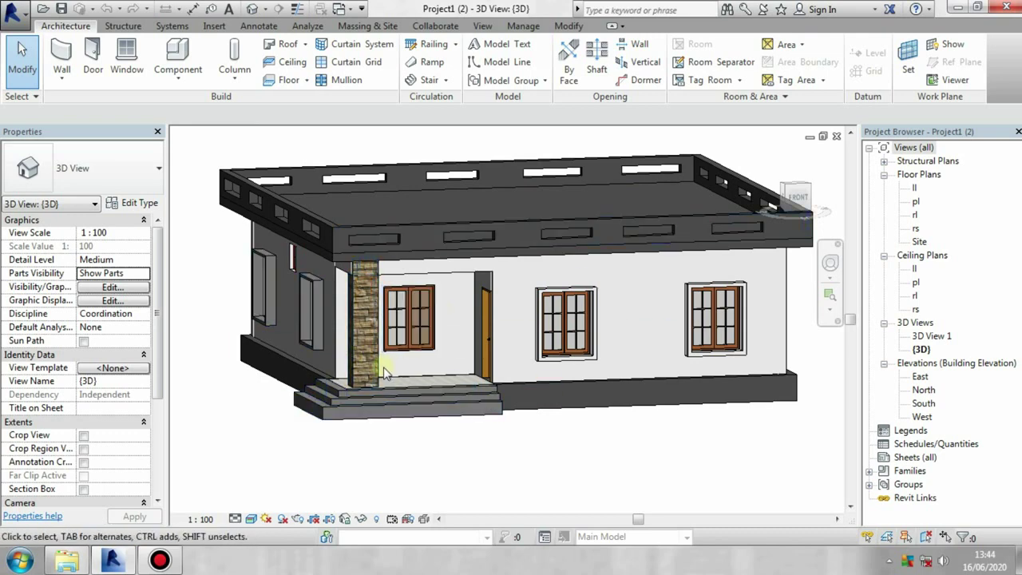
pyautogui.click(182, 78)
# Step: Select and deselect the front porch steps, then browse the Component and Column dropdowns
pyautogui.click(325, 404)
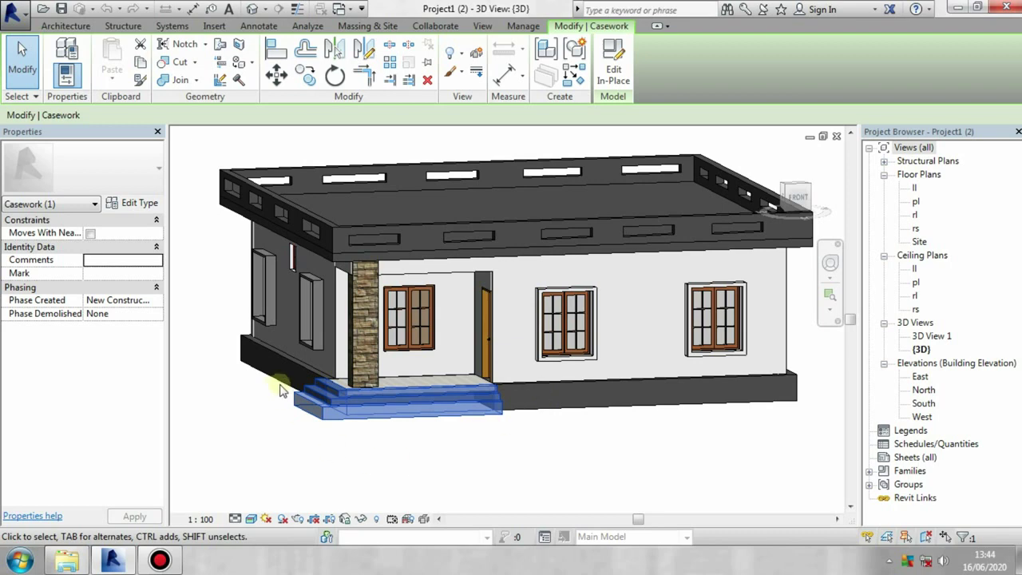
pyautogui.click(414, 475)
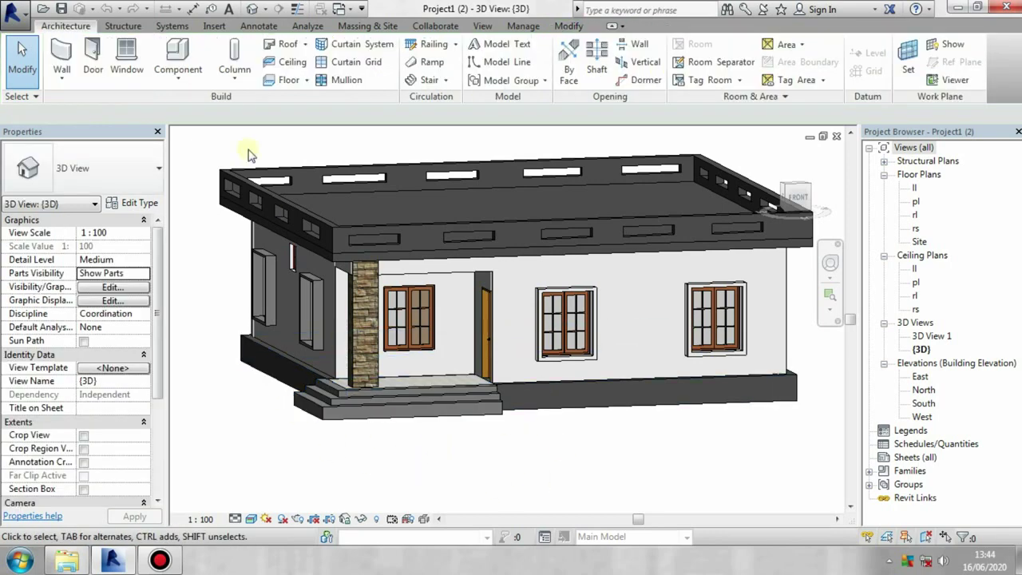
pyautogui.click(234, 76)
pyautogui.click(191, 80)
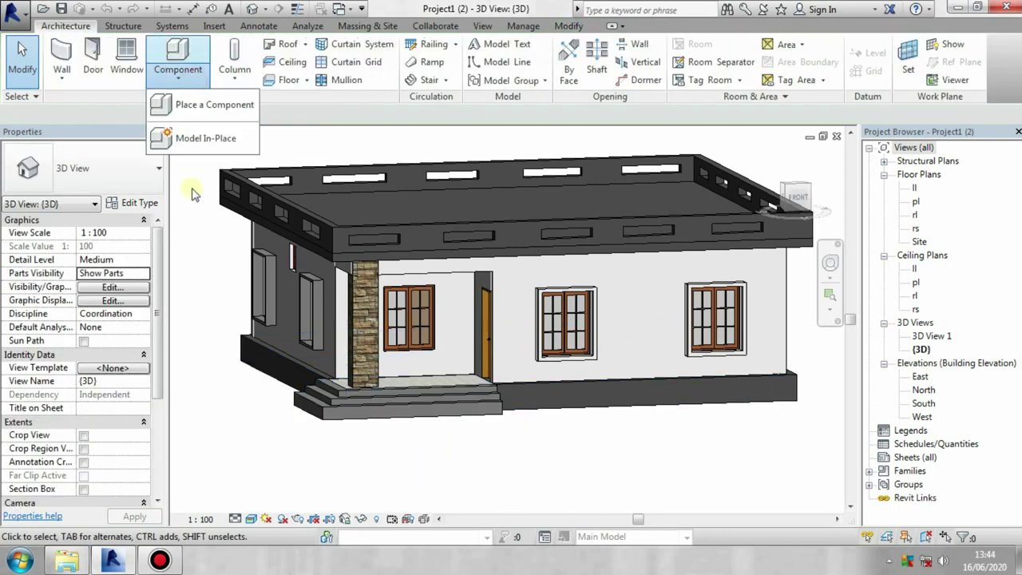
pyautogui.click(291, 451)
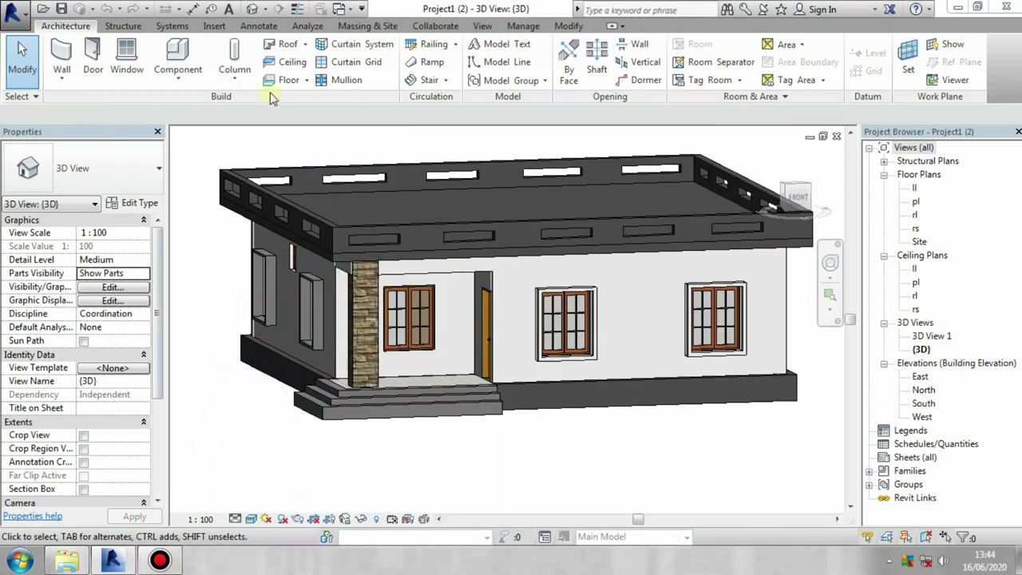
pyautogui.click(243, 83)
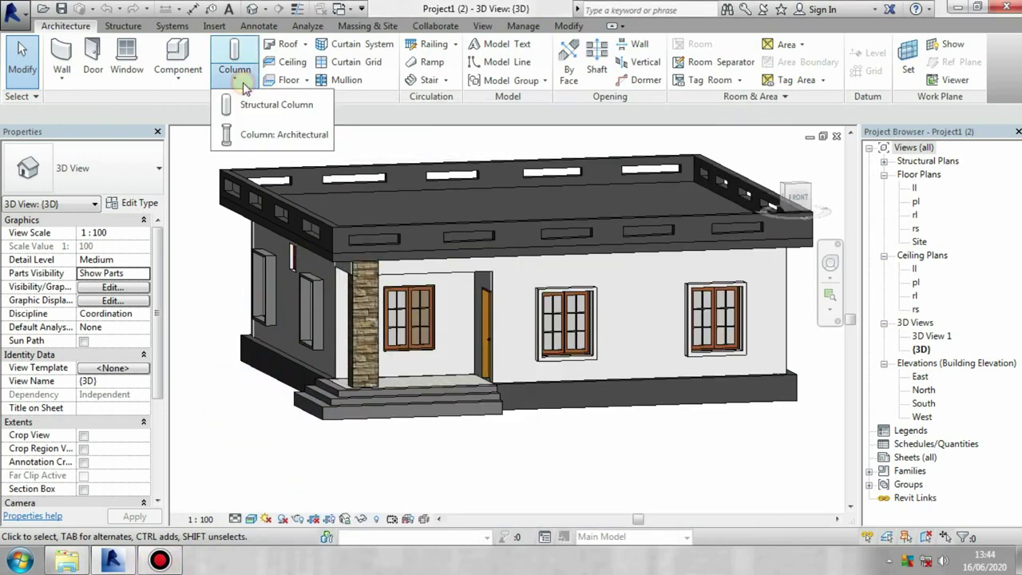
pyautogui.click(189, 88)
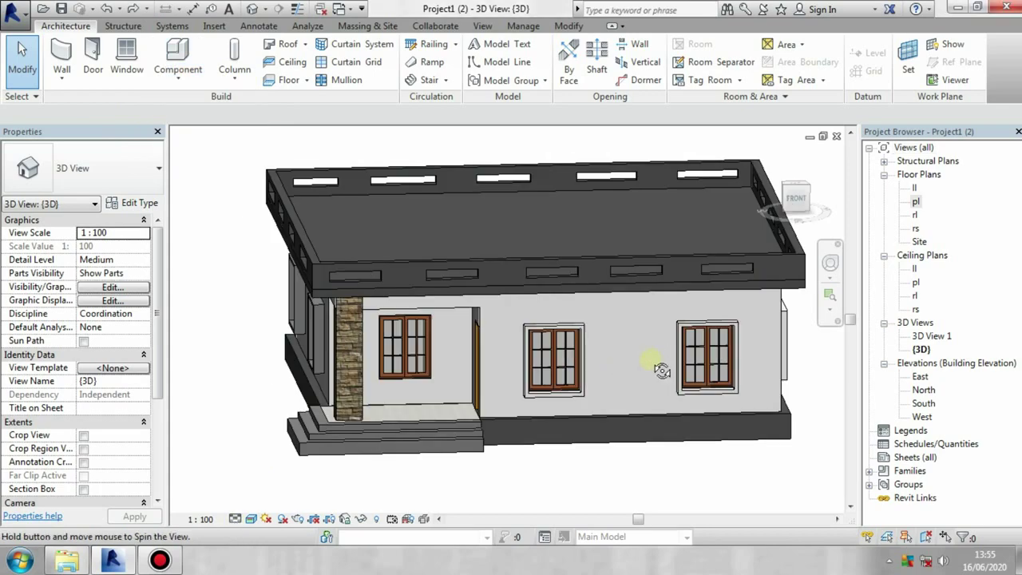
# Step: Orbit and zoom around the house's porch, then open the 'pl' floor plan
pyautogui.moveTo(628, 363)
pyautogui.keyDown('shift'); pyautogui.mouseDown(button='middle')
pyautogui.moveTo(653, 359)
pyautogui.moveTo(479, 376)
pyautogui.moveTo(567, 333)
pyautogui.mouseUp(button='middle'); pyautogui.keyUp('shift')
pyautogui.scroll(-3, 505, 369)
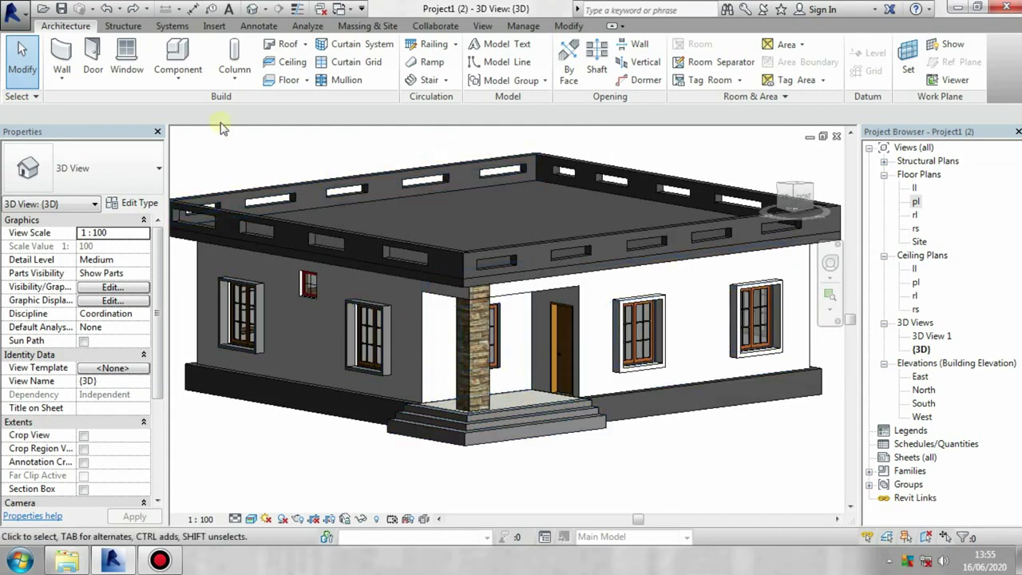
pyautogui.moveTo(410, 376)
pyautogui.keyDown('shift'); pyautogui.mouseDown(button='middle')
pyautogui.moveTo(540, 440)
pyautogui.moveTo(582, 179)
pyautogui.mouseUp(button='middle'); pyautogui.keyUp('shift')
pyautogui.scroll(2, 417, 395)
pyautogui.scroll(-3, 416, 394)
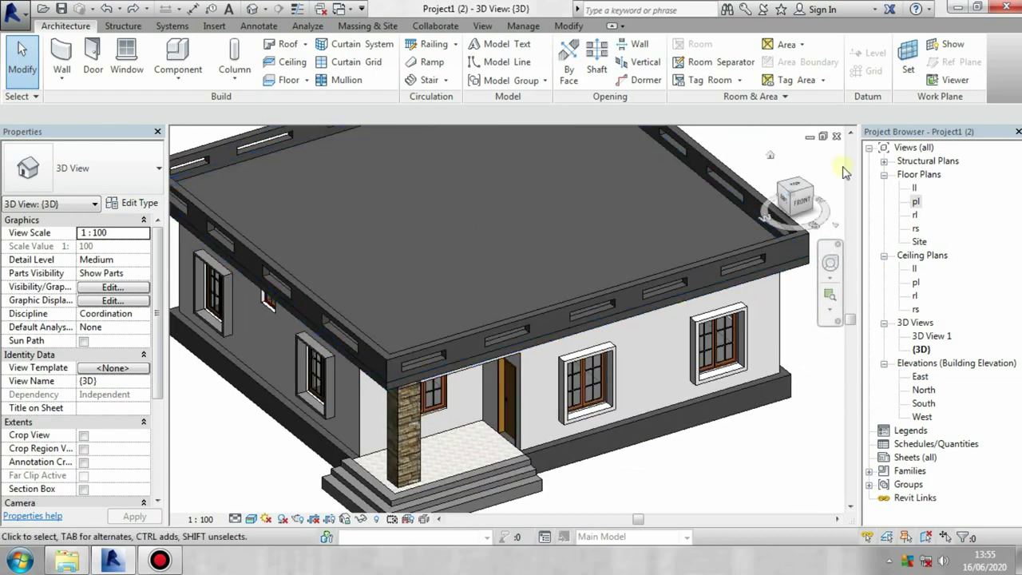
pyautogui.doubleClick(916, 201)
# Step: Start Place a Component and choose the RPC Chair: Steelcase Think Chair type
pyautogui.moveTo(502, 331); pyautogui.dragTo(506, 326, button='middle')
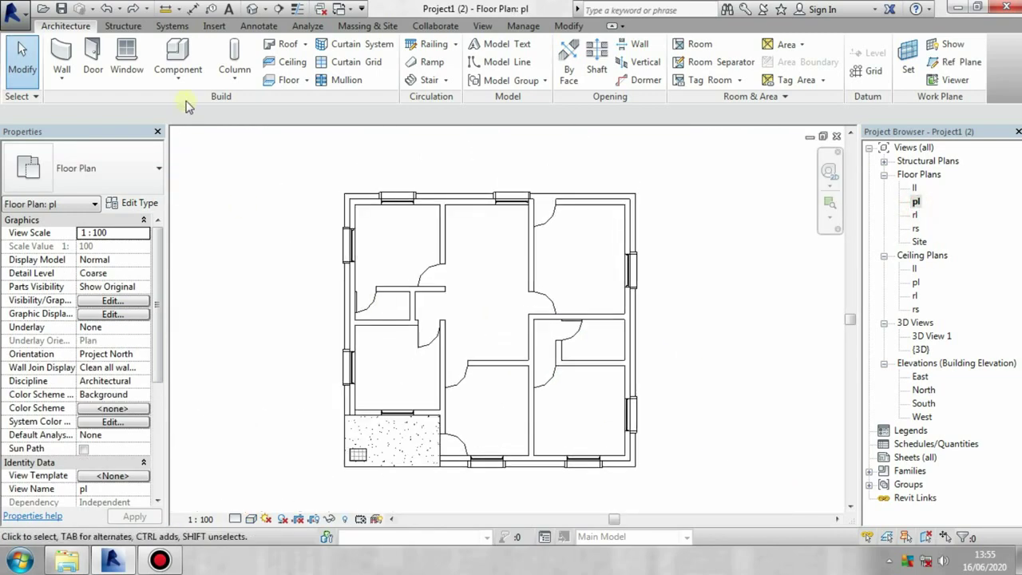
pyautogui.click(185, 80)
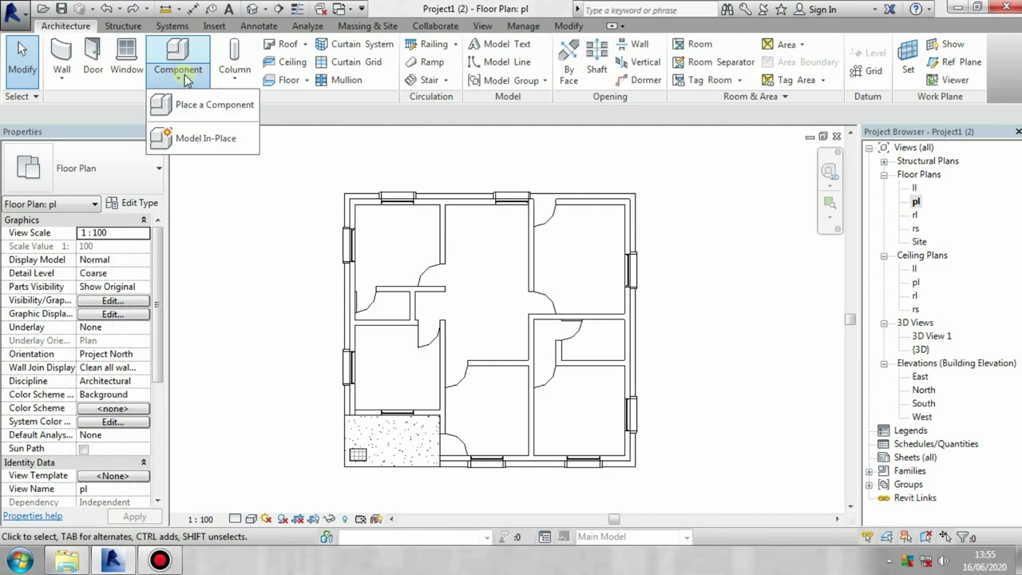
pyautogui.click(199, 111)
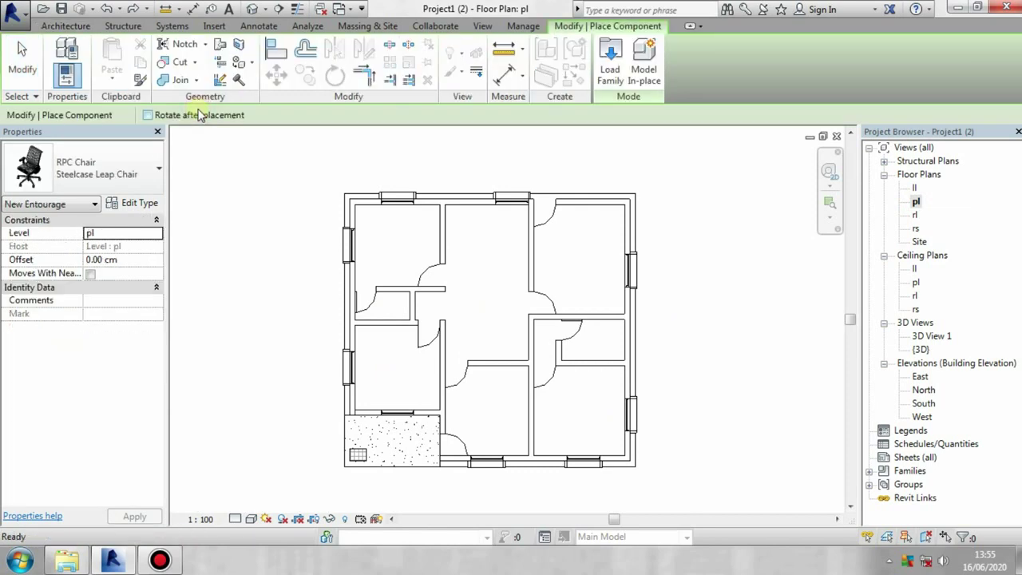
pyautogui.click(117, 176)
pyautogui.scroll(4, 80, 347)
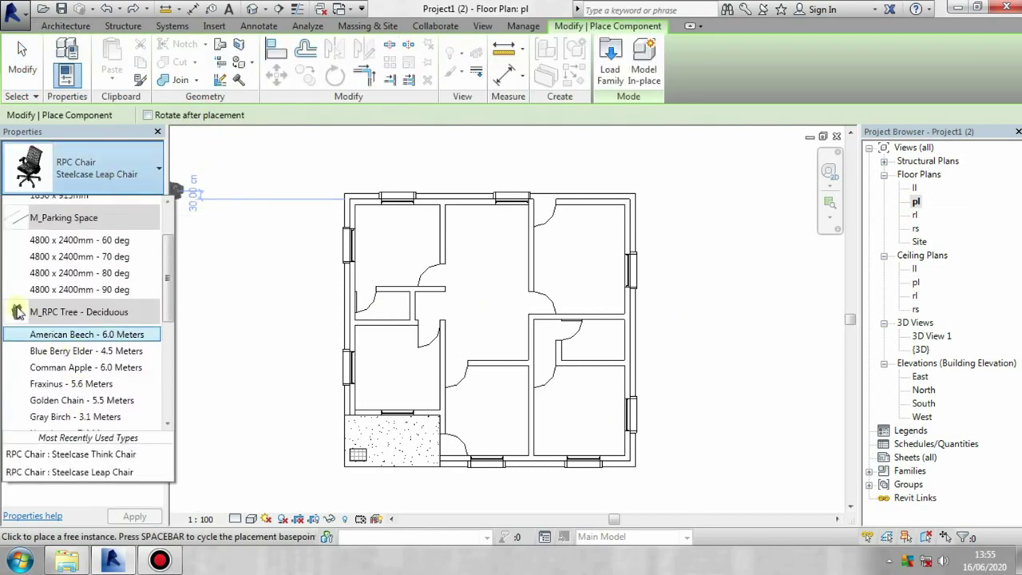
pyautogui.moveTo(78, 312)
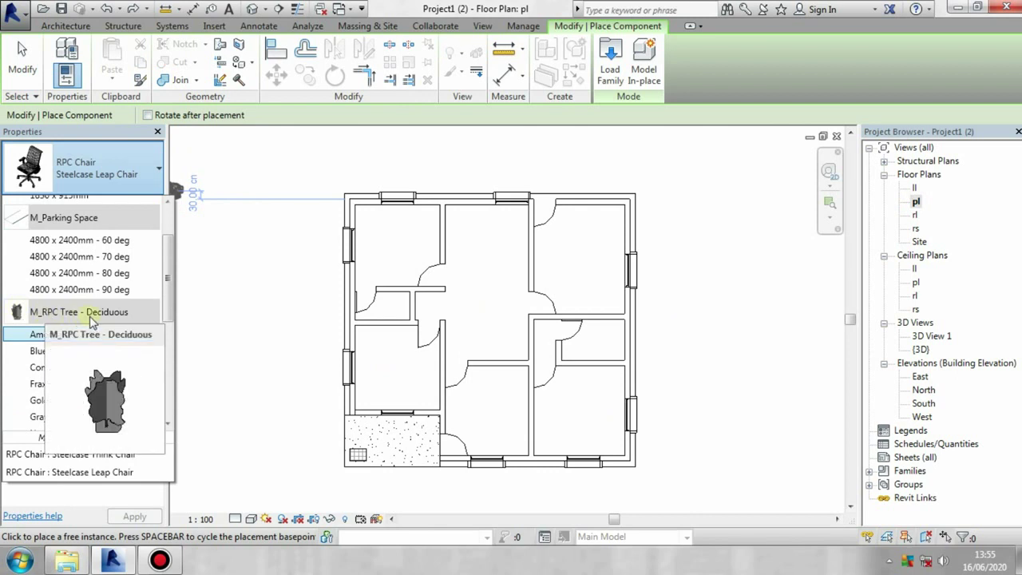
pyautogui.scroll(2, 95, 321)
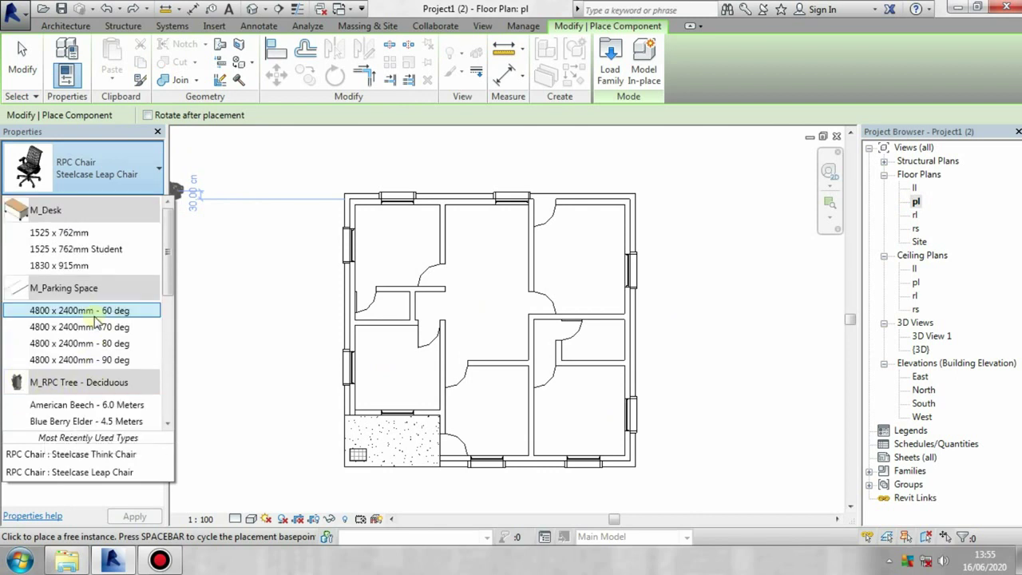
pyautogui.scroll(-4, 88, 320)
pyautogui.scroll(-2, 88, 320)
pyautogui.scroll(-1, 37, 393)
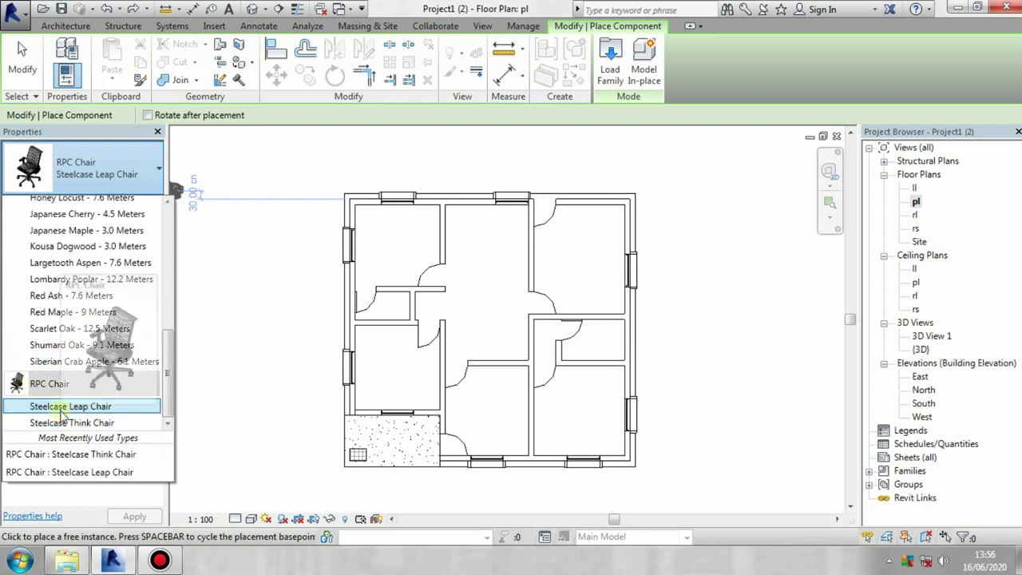
pyautogui.click(56, 422)
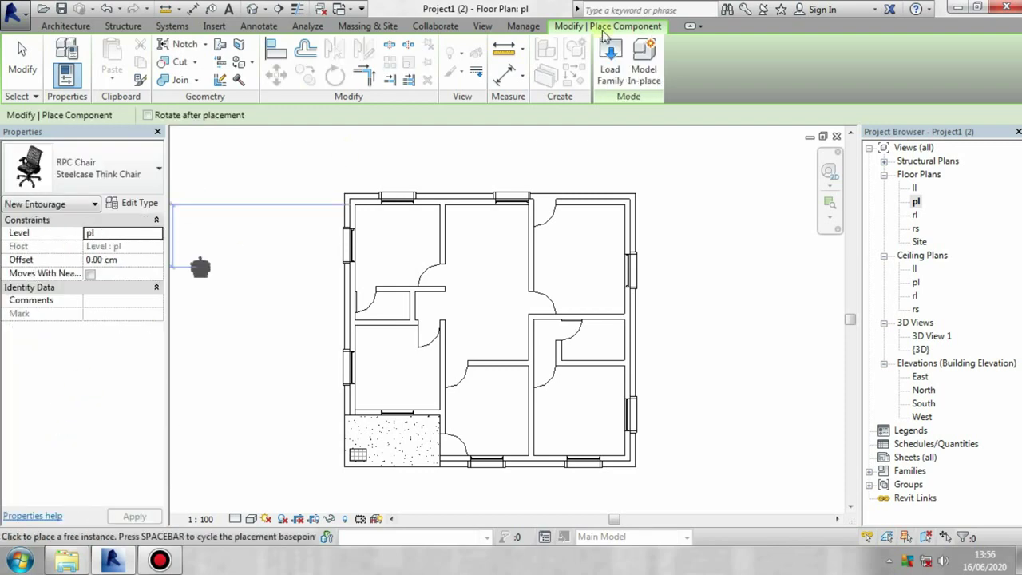
# Step: Place one Steelcase Think Chair on the front porch and check it in {3D}
pyautogui.scroll(3, 391, 419)
pyautogui.moveTo(399, 418); pyautogui.dragTo(427, 304, button='middle')
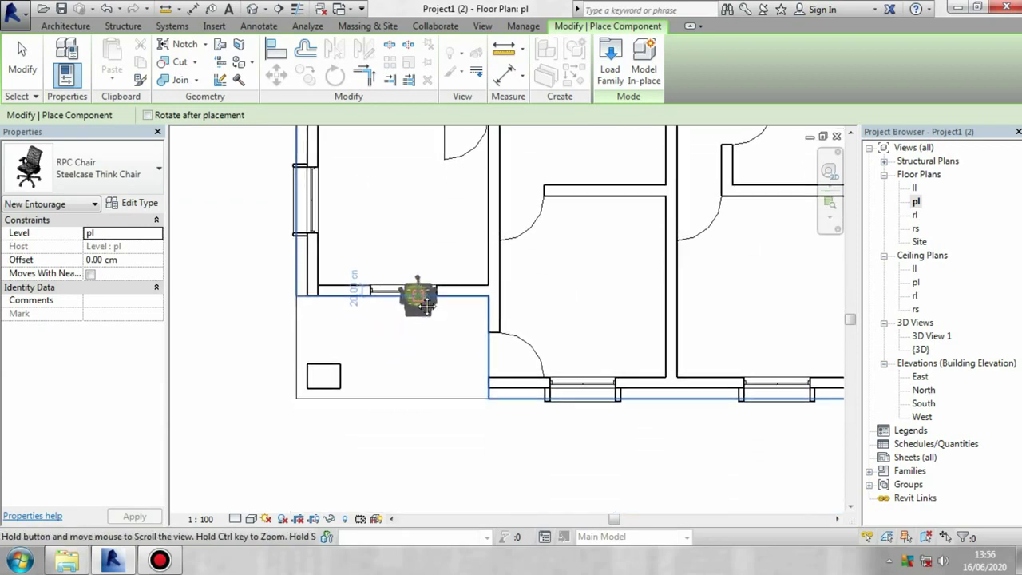
pyautogui.click(399, 330)
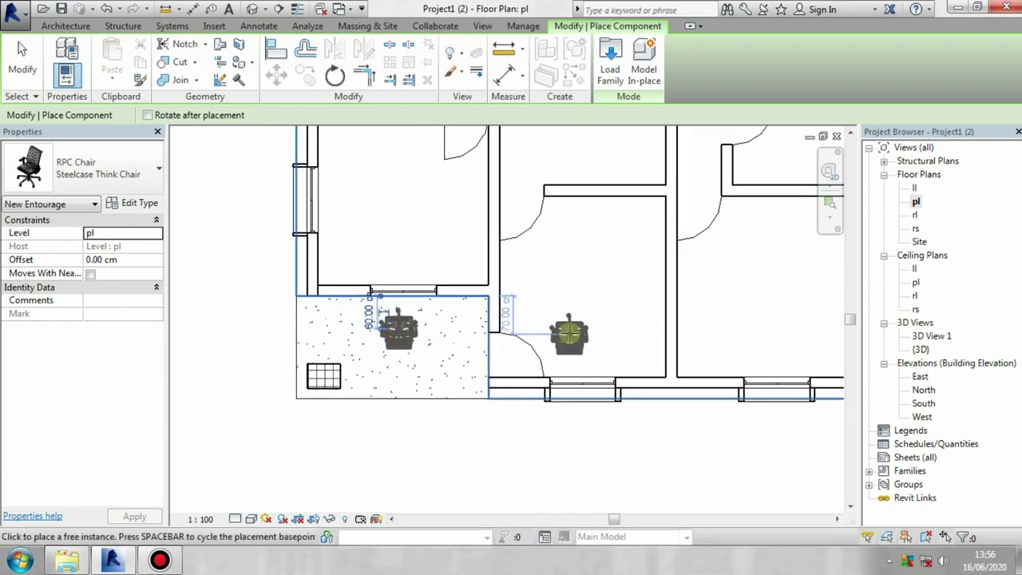
pyautogui.scroll(5, 488, 319)
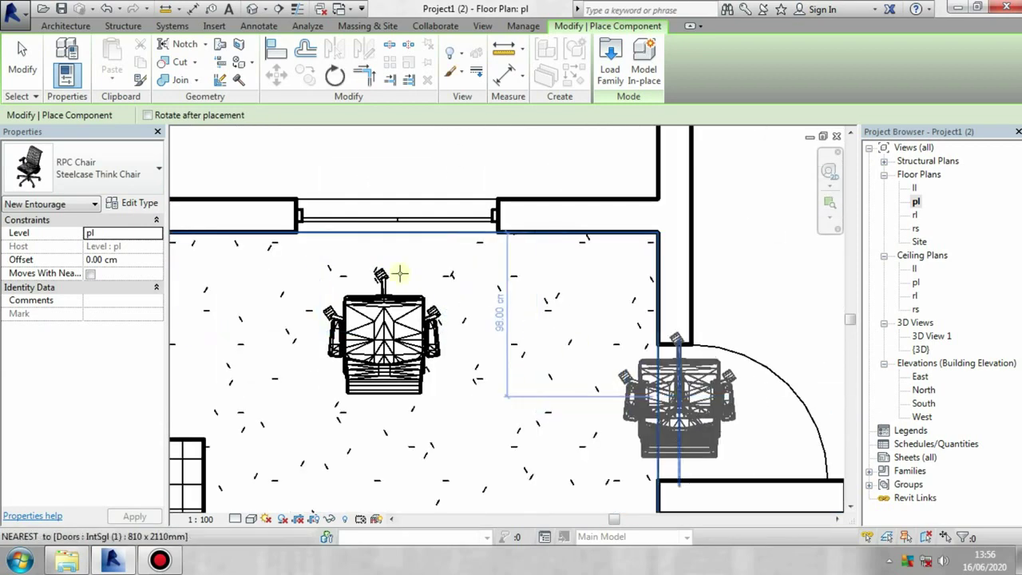
pyautogui.press('Escape')
pyautogui.press('Escape')
pyautogui.click(254, 8)
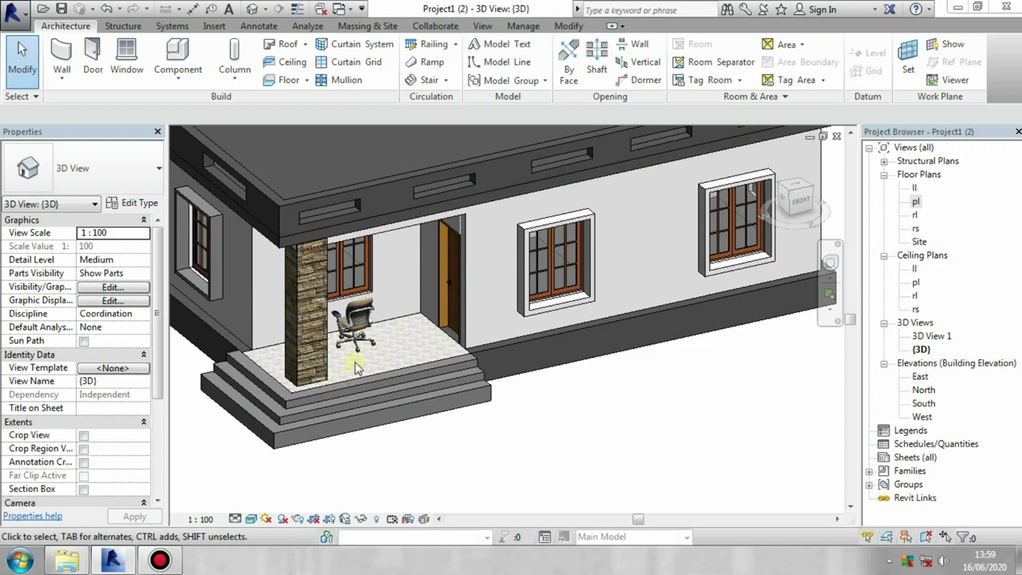
# Step: Pan the 3D view slightly right and set its visual style to Hidden Line
pyautogui.moveTo(356, 367); pyautogui.dragTo(348, 353, button='middle')
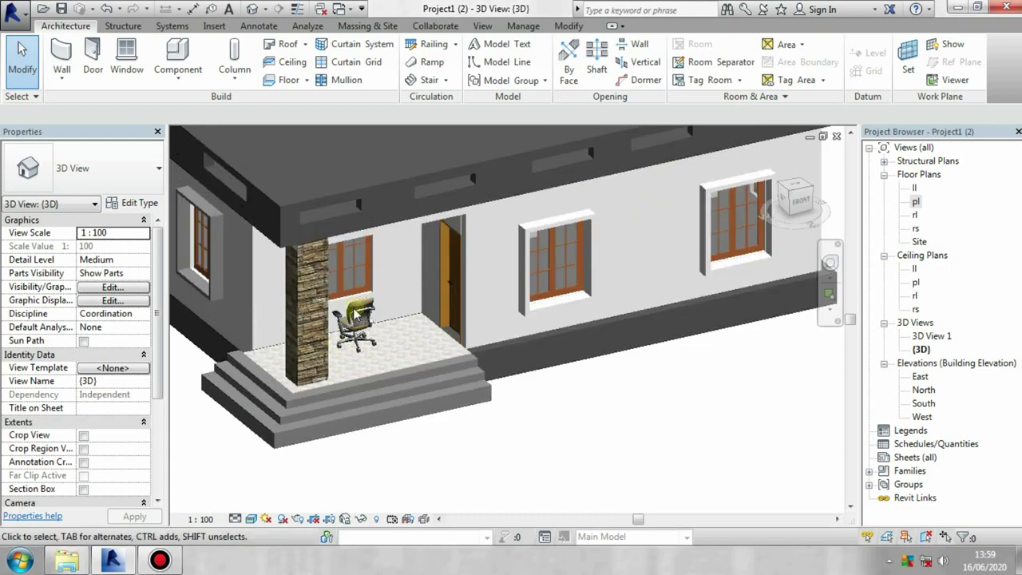
pyautogui.moveTo(347, 249); pyautogui.dragTo(365, 250, button='middle')
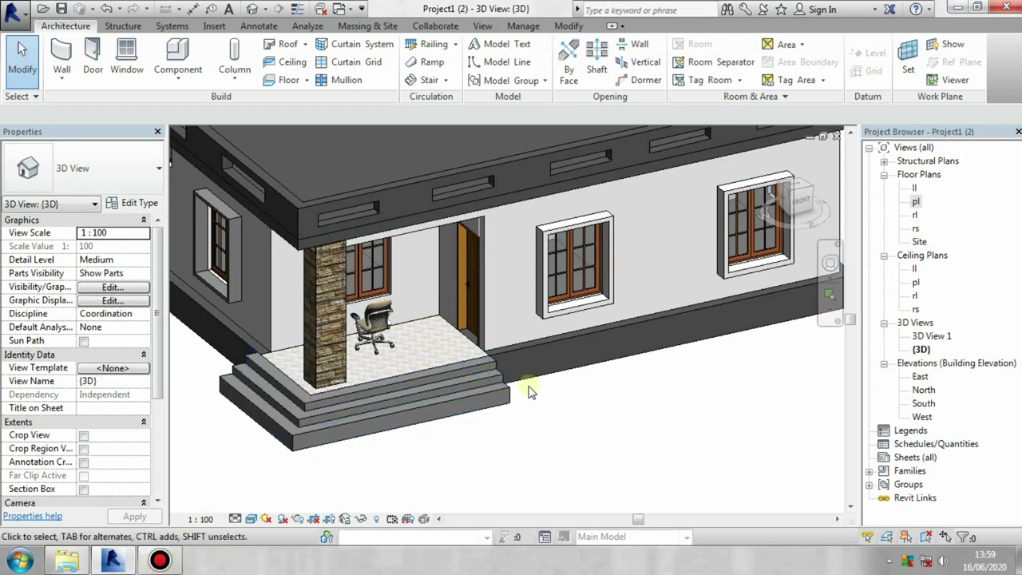
pyautogui.click(255, 519)
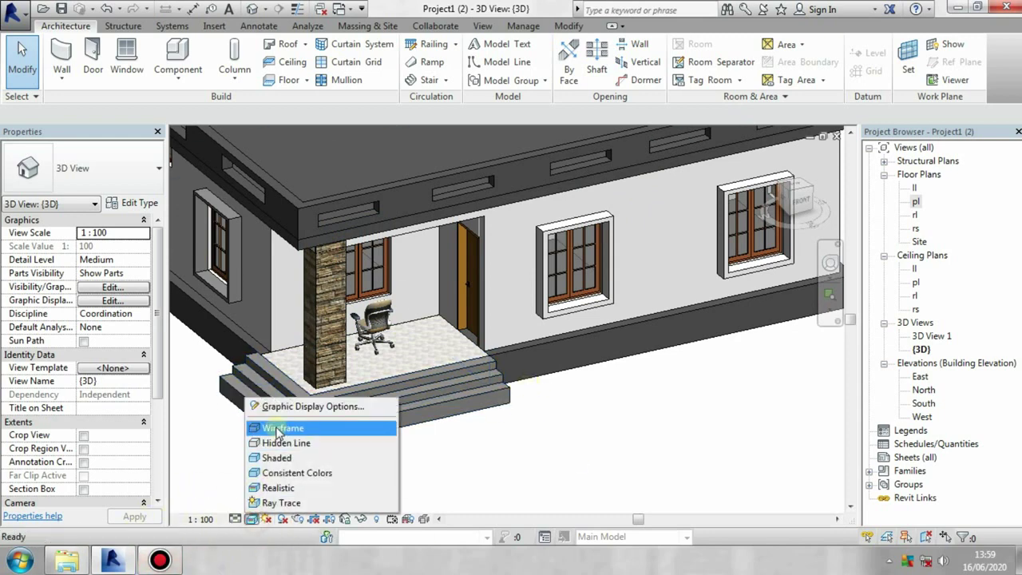
pyautogui.click(281, 440)
# Step: In the pl plan, start a new component using the Steelcase Leap Chair type
pyautogui.doubleClick(916, 202)
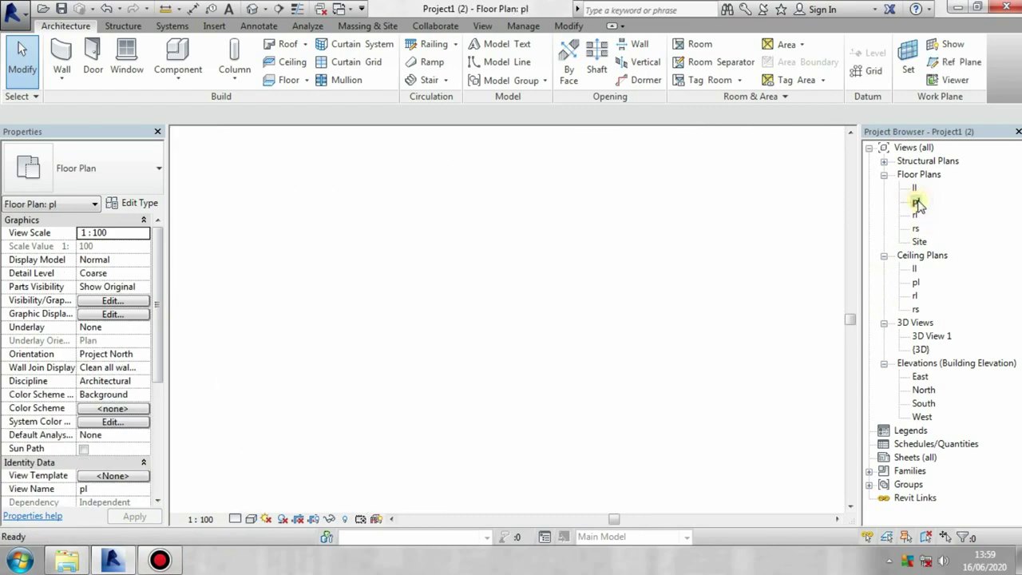
pyautogui.click(462, 267)
pyautogui.press('Escape')
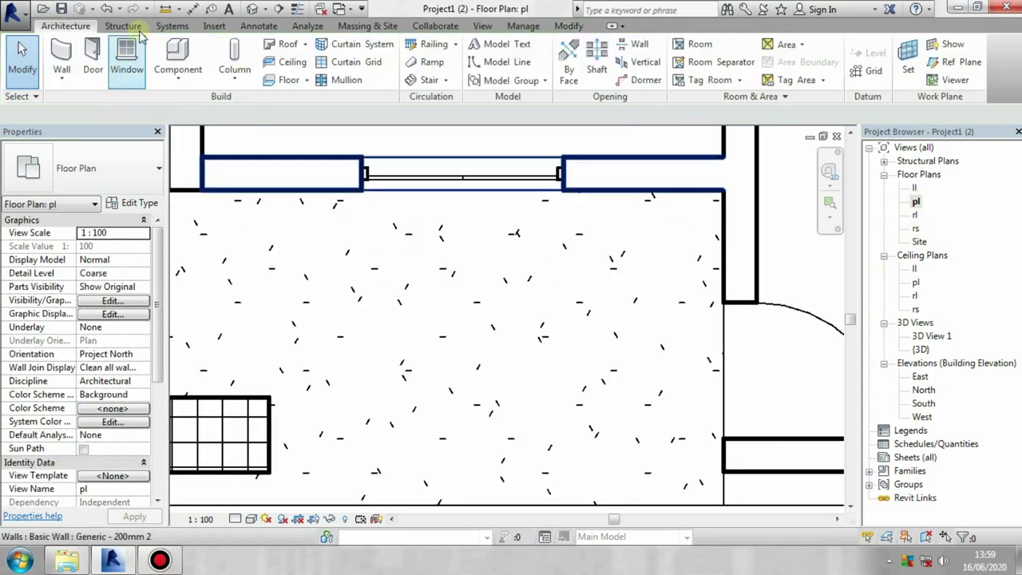
pyautogui.click(177, 60)
pyautogui.click(73, 177)
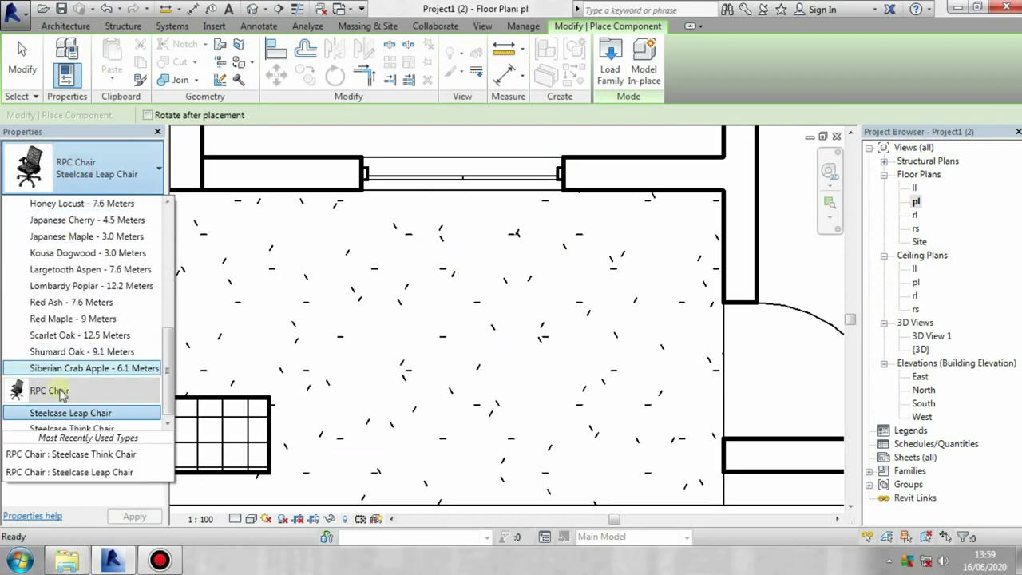
pyautogui.click(72, 411)
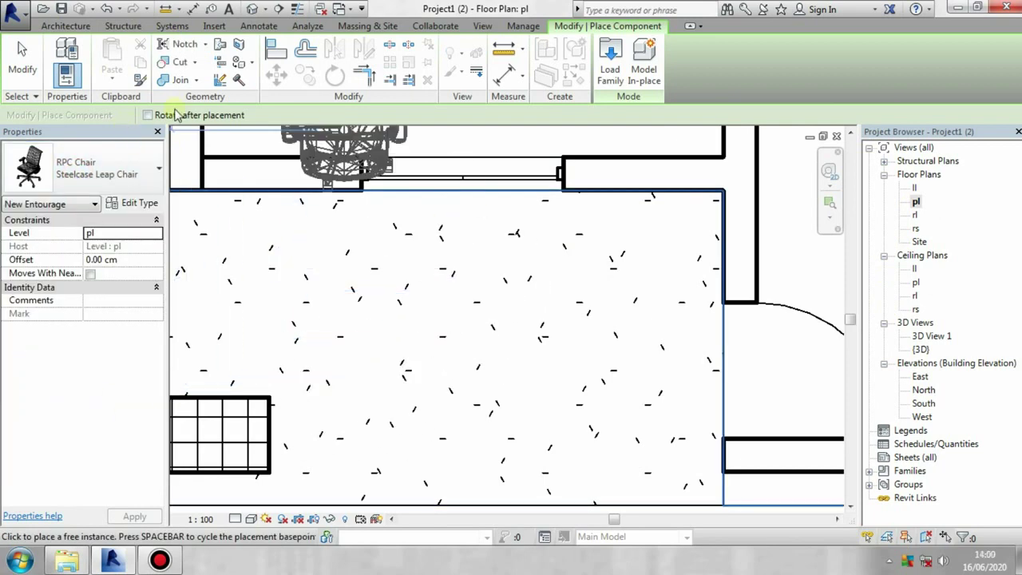
# Step: Place the Leap chair mid-room, rotated to face the other way, and view it in 3D
pyautogui.click(147, 115)
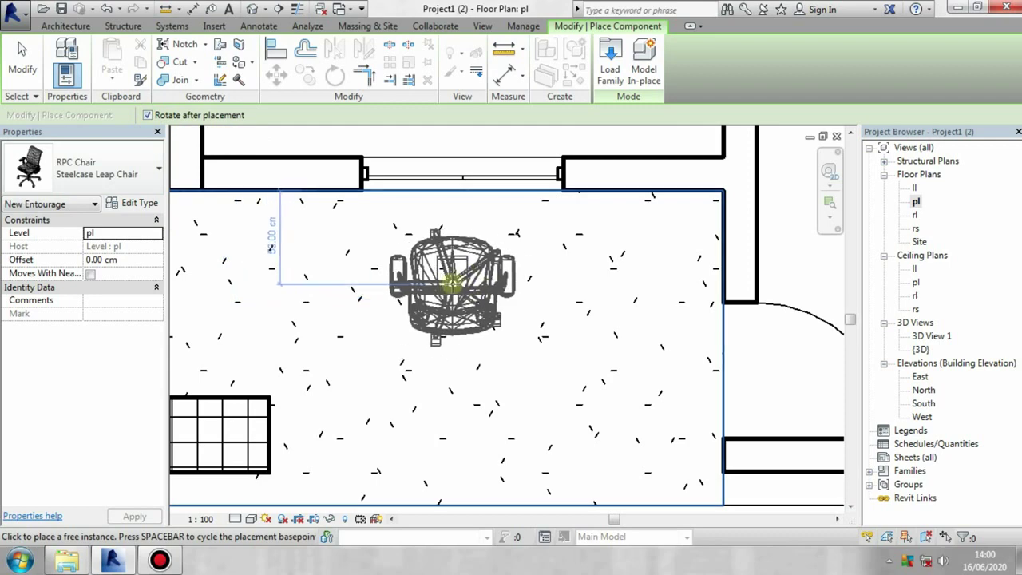
pyautogui.click(452, 285)
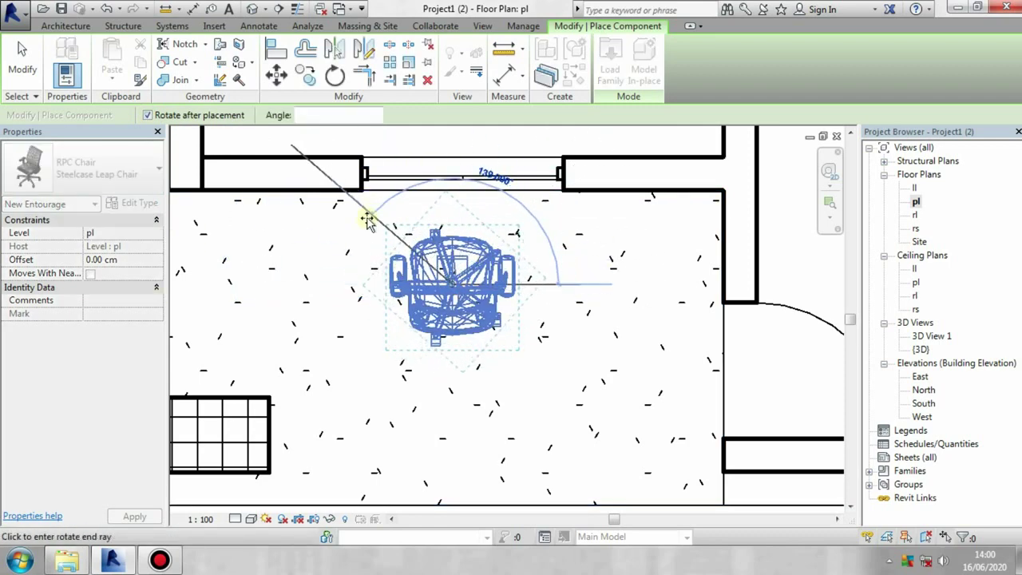
pyautogui.click(339, 289)
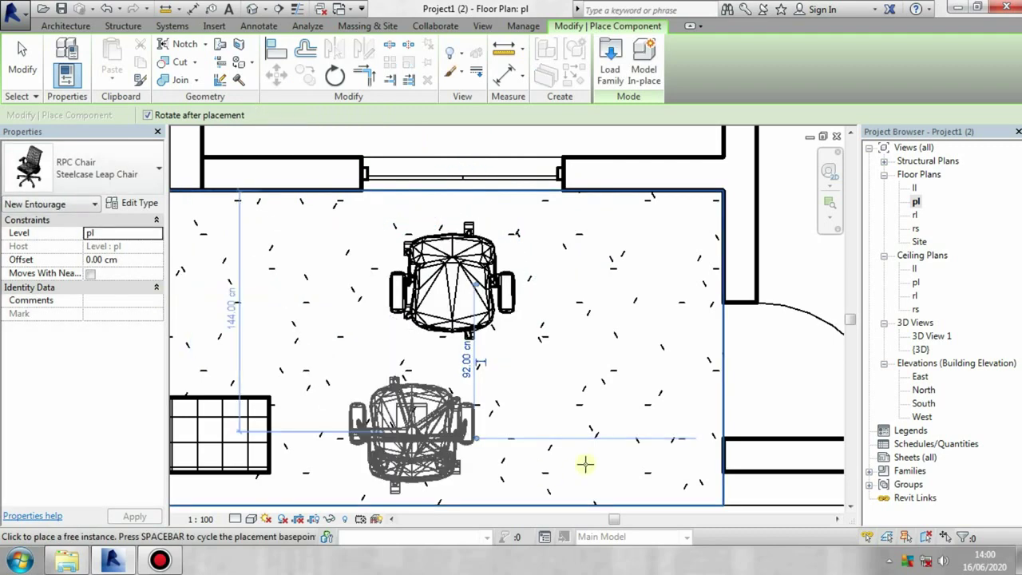
pyautogui.click(23, 60)
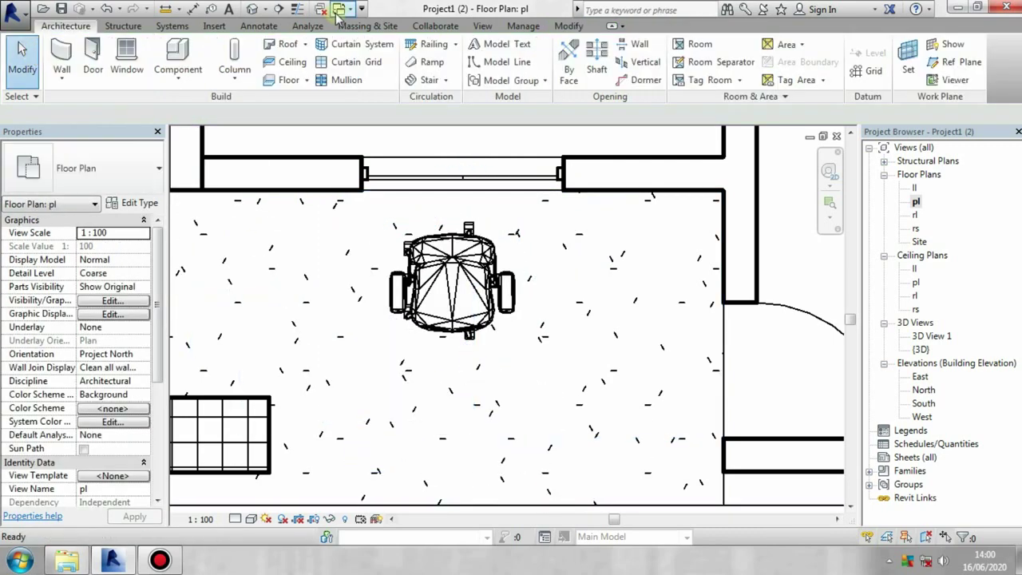
pyautogui.click(254, 8)
pyautogui.click(479, 335)
pyautogui.moveTo(479, 335)
pyautogui.keyDown('shift'); pyautogui.mouseDown(button='middle')
pyautogui.moveTo(425, 339)
pyautogui.moveTo(471, 285)
pyautogui.mouseUp(button='middle'); pyautogui.keyUp('shift')
pyautogui.scroll(5, 391, 287)
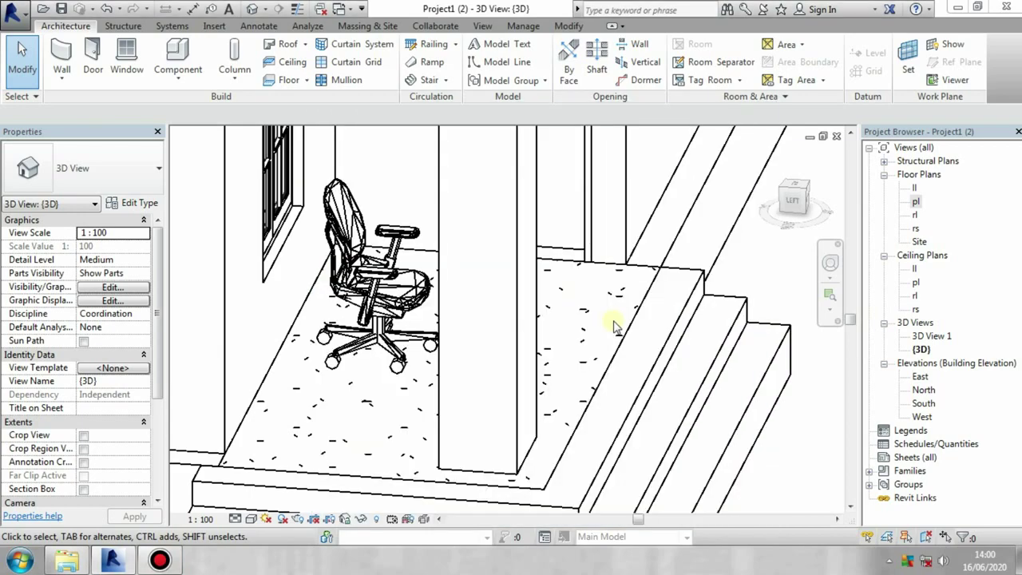
pyautogui.moveTo(623, 322)
pyautogui.keyDown('shift'); pyautogui.mouseDown(button='middle')
pyautogui.moveTo(578, 331)
pyautogui.moveTo(776, 445)
pyautogui.moveTo(602, 339)
pyautogui.mouseUp(button='middle'); pyautogui.keyUp('shift')
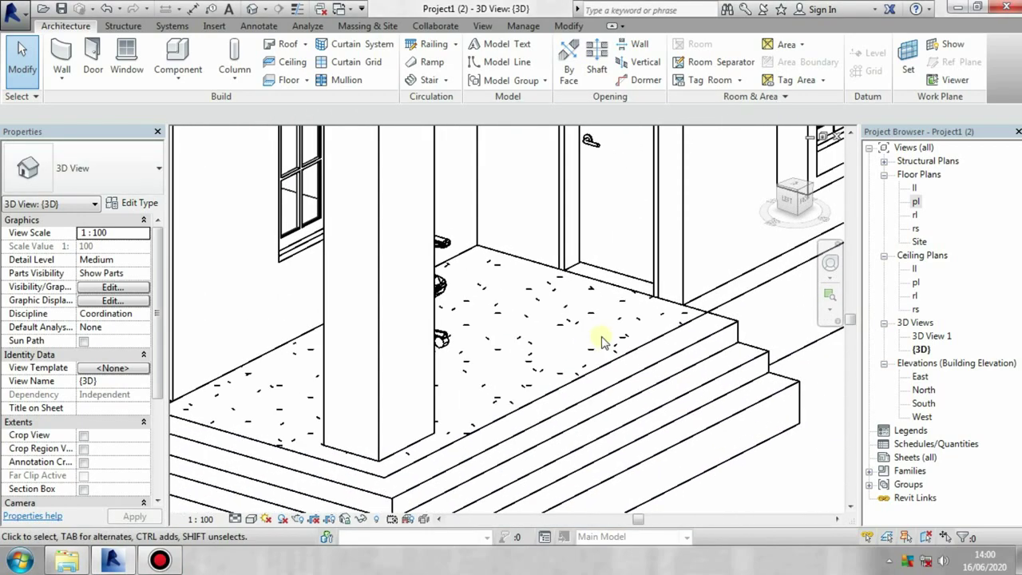
pyautogui.doubleClick(916, 201)
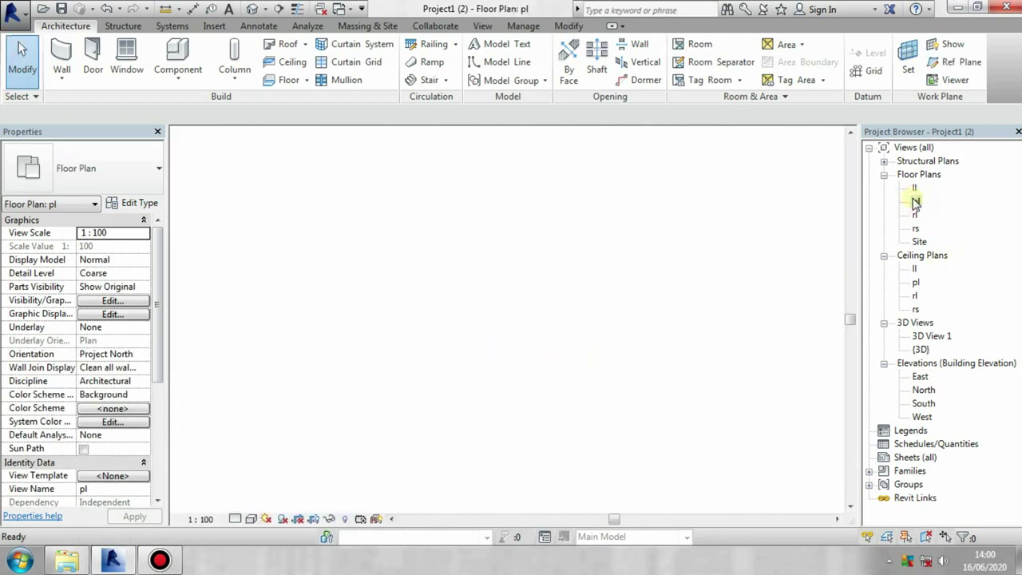
# Step: Zoom out to the neighbouring rooms and start a new component, browsing the type list
pyautogui.scroll(-3, 611, 258)
pyautogui.moveTo(612, 258)
pyautogui.mouseDown(button='middle')
pyautogui.moveTo(643, 298)
pyautogui.moveTo(468, 347)
pyautogui.mouseUp(button='middle')
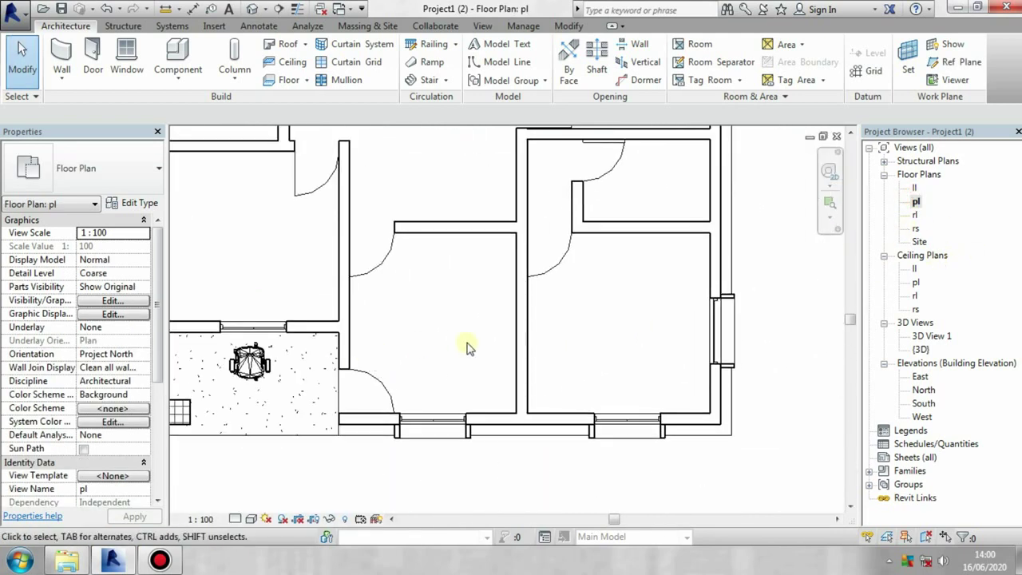
pyautogui.click(177, 56)
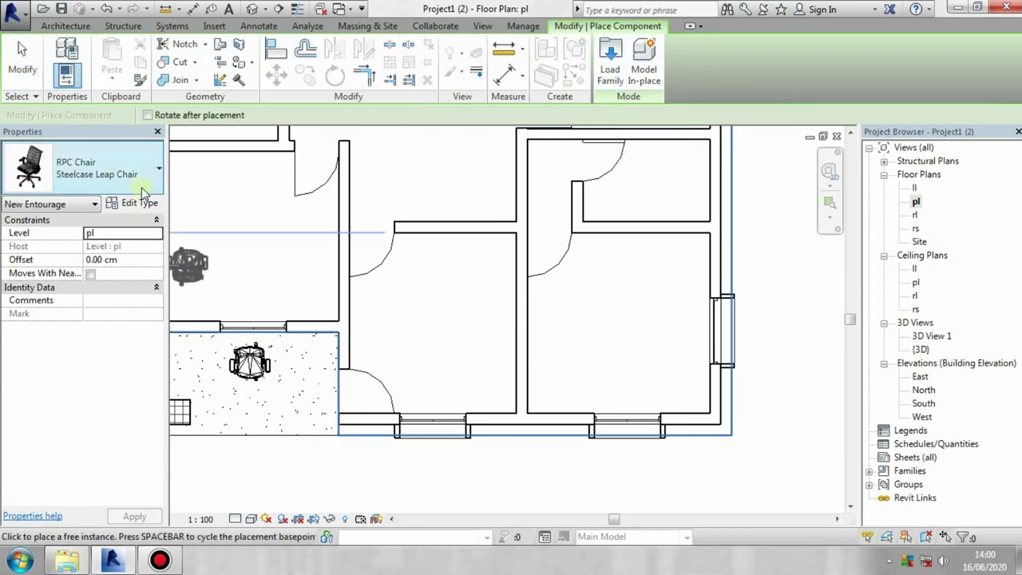
pyautogui.click(96, 168)
pyautogui.scroll(6, 95, 291)
pyautogui.scroll(-3, 97, 295)
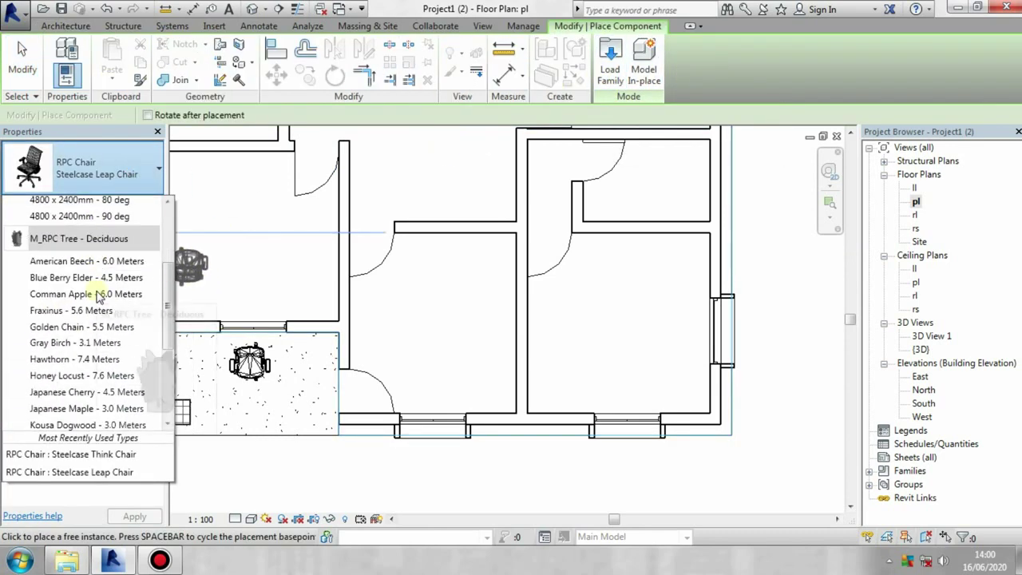
pyautogui.scroll(-4, 94, 292)
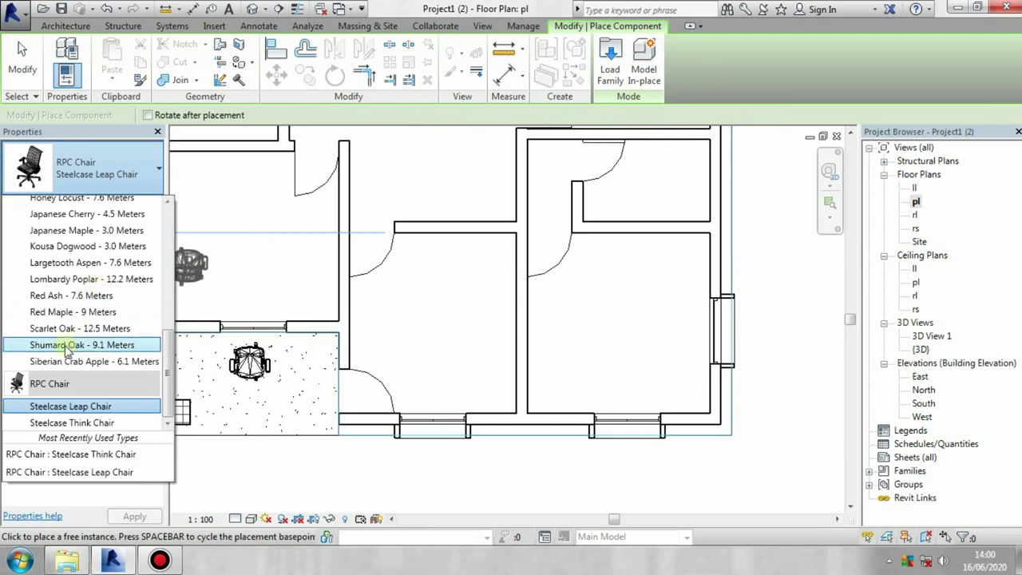
# Step: Load 'Armchair - Crescent' from D:\SOFTZ\...\Metric Library\Furniture
pyautogui.click(627, 72)
pyautogui.click(305, 384)
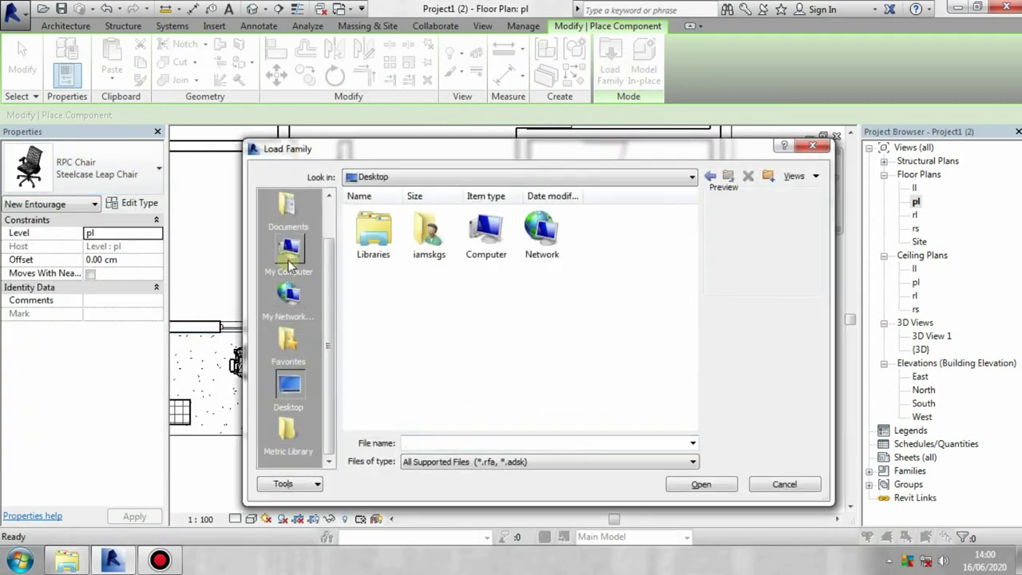
pyautogui.click(288, 251)
pyautogui.doubleClick(423, 257)
pyautogui.doubleClick(477, 239)
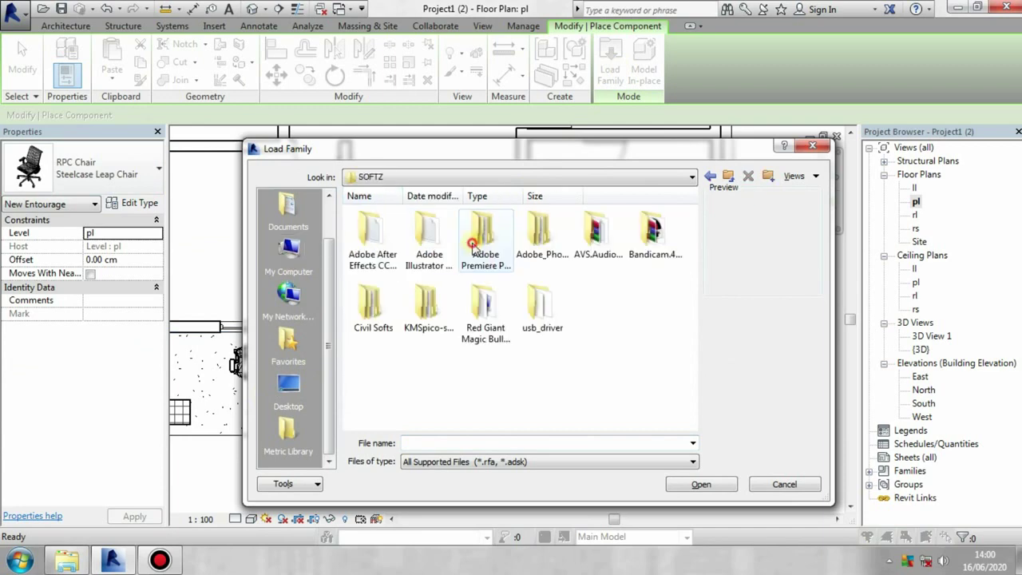
pyautogui.doubleClick(382, 305)
pyautogui.doubleClick(544, 231)
pyautogui.doubleClick(369, 231)
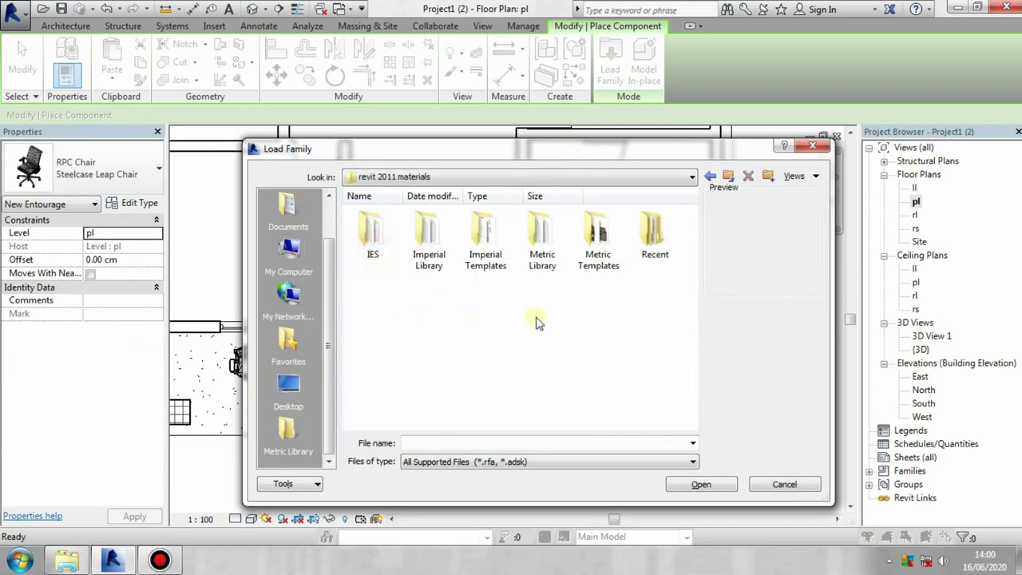
pyautogui.doubleClick(542, 233)
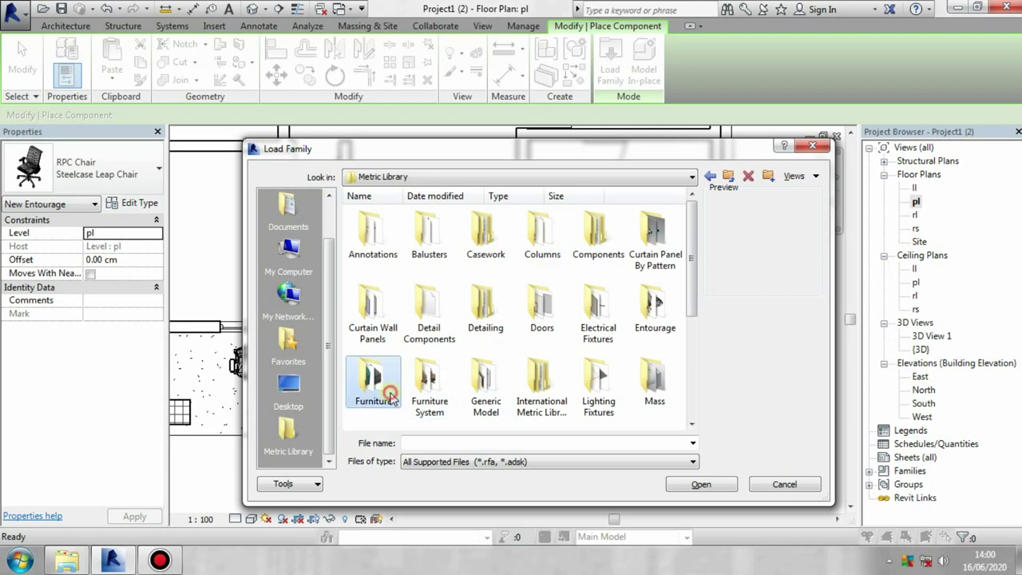
pyautogui.doubleClick(372, 387)
pyautogui.doubleClick(529, 307)
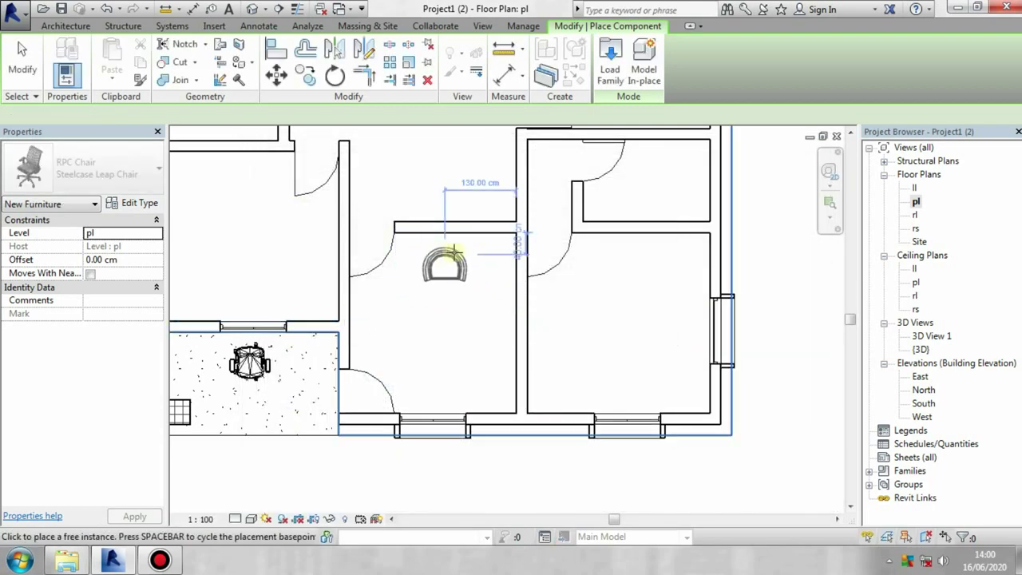
# Step: Place three Crescent armchairs at the room's top, right and bottom, each rotated inward
pyautogui.click(450, 254)
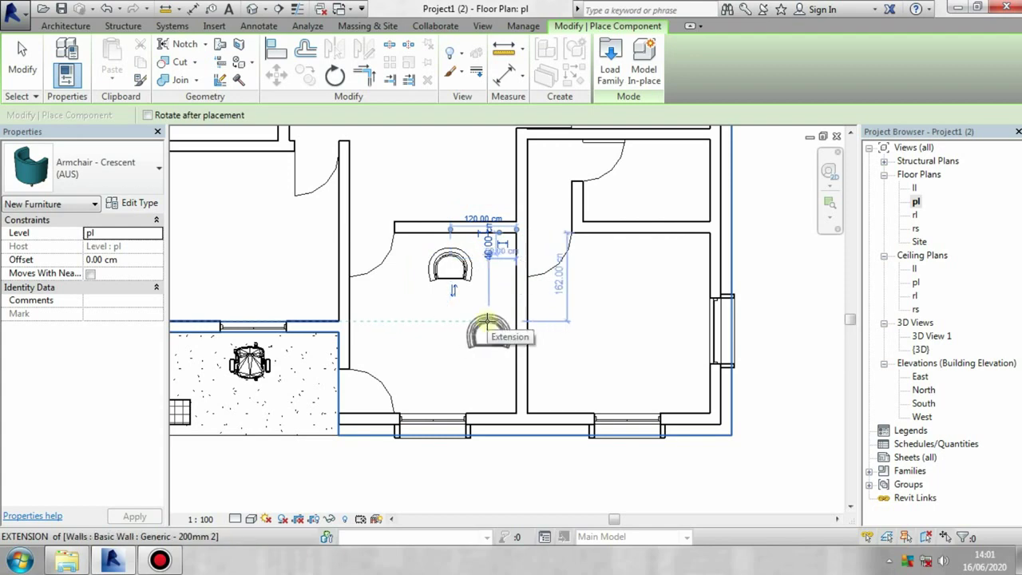
pyautogui.press('space')
pyautogui.press('space')
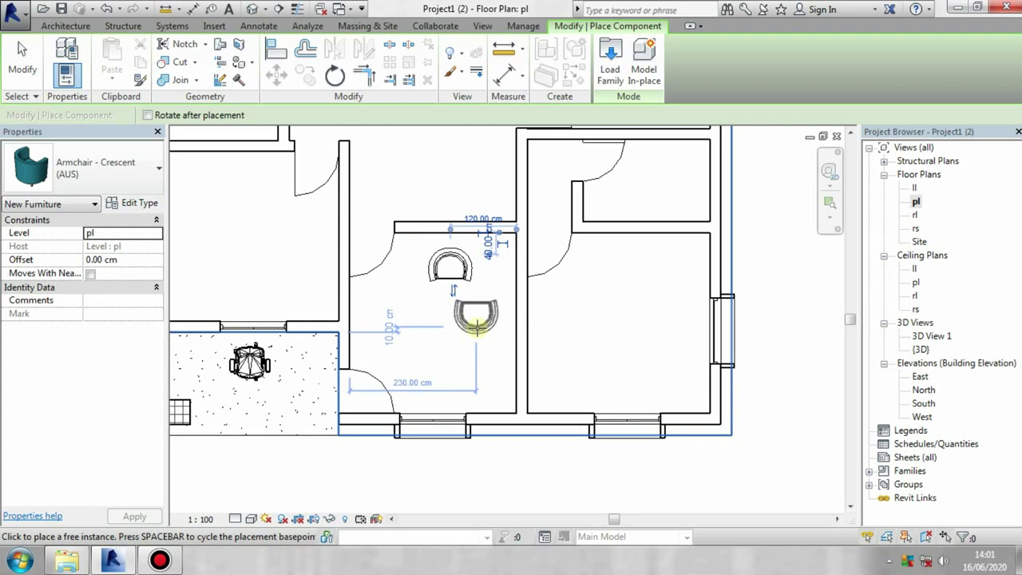
pyautogui.press('space')
pyautogui.scroll(-1, 489, 335)
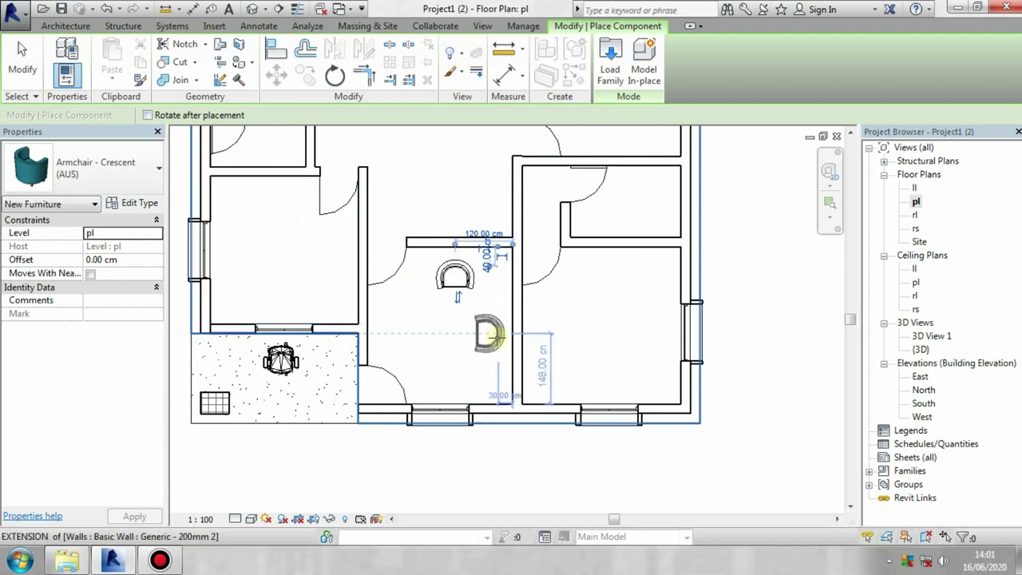
pyautogui.click(497, 339)
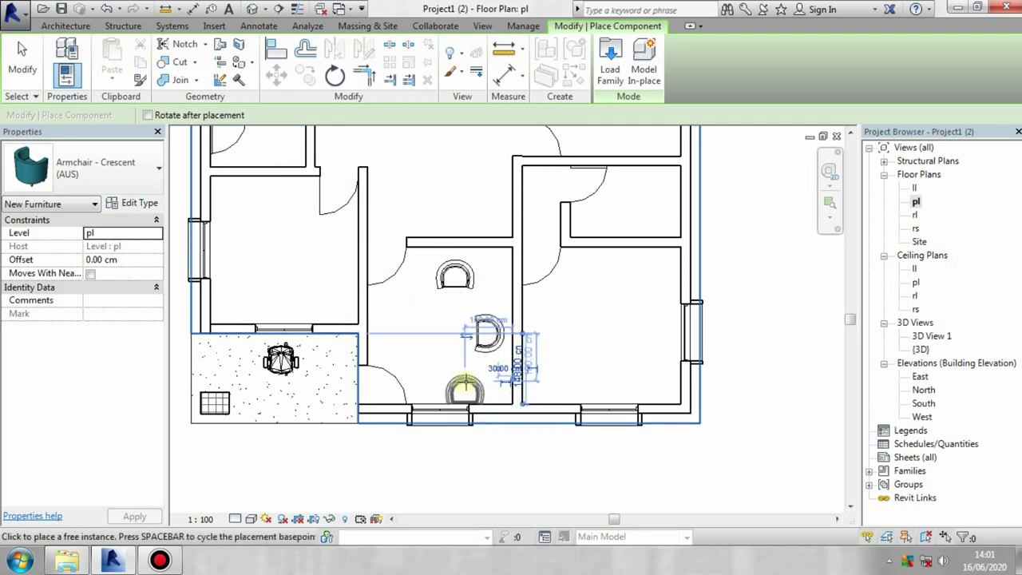
pyautogui.press('space')
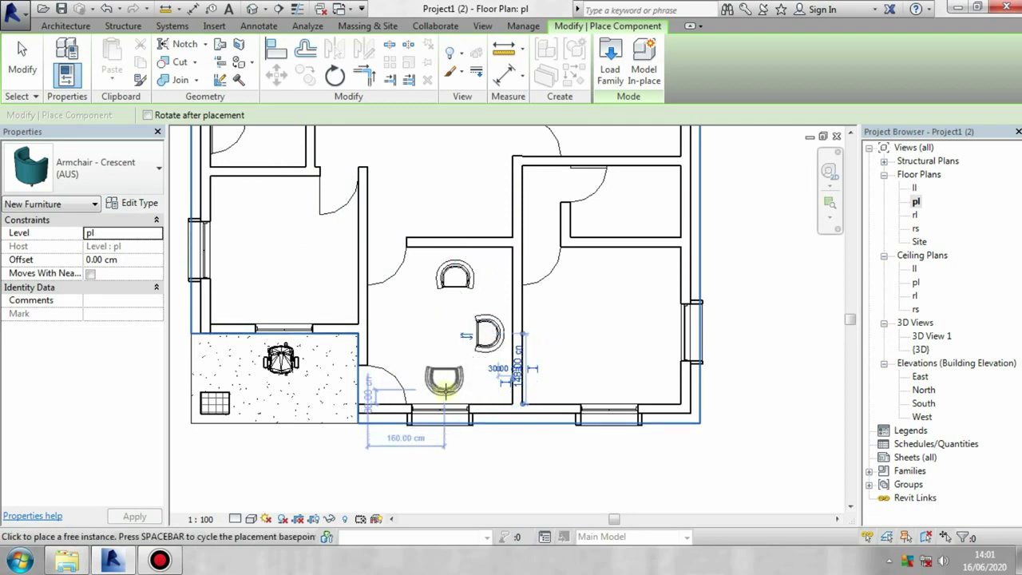
pyautogui.click(444, 385)
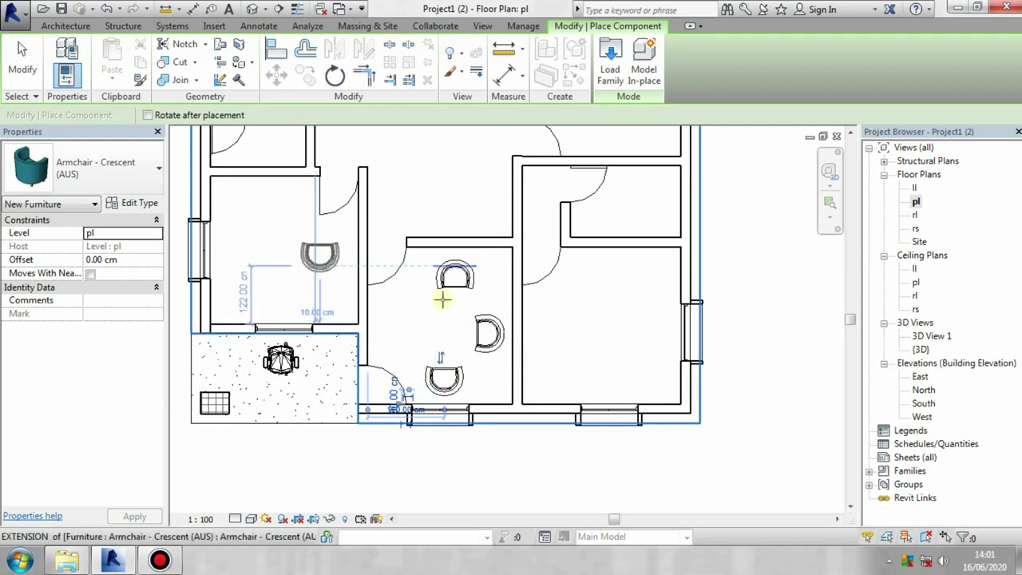
pyautogui.press('Escape')
pyautogui.press('Escape')
# Step: Fine-tune the top armchair's position slightly left, then back right
pyautogui.click(455, 292)
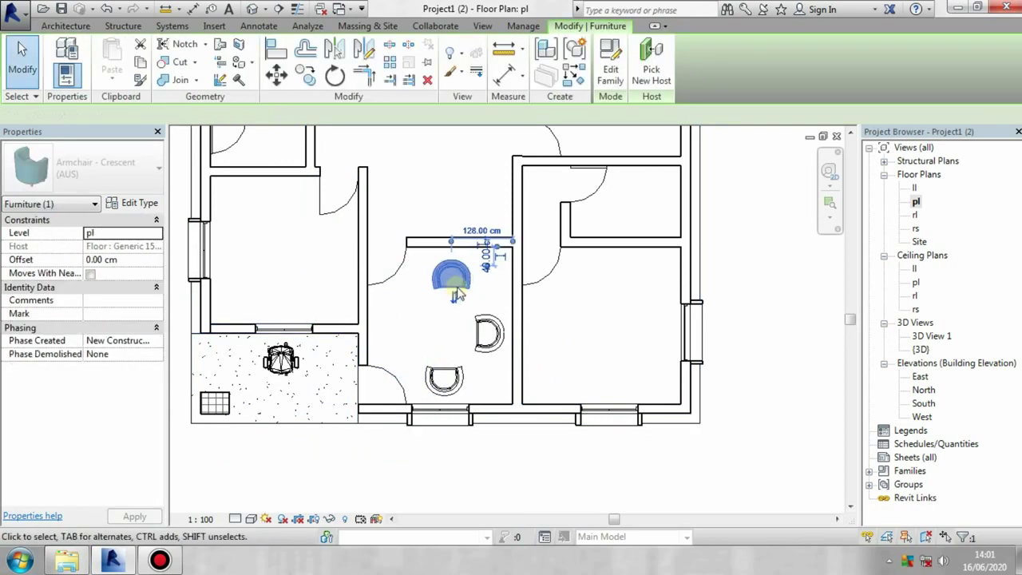
pyautogui.moveTo(456, 294); pyautogui.dragTo(445, 294)
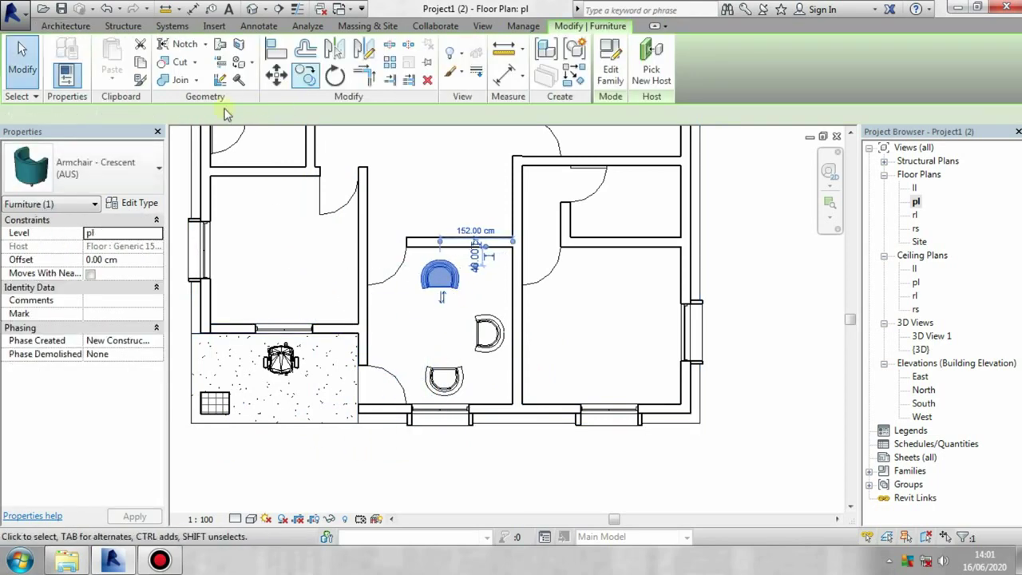
pyautogui.press('Right')
pyautogui.click(59, 28)
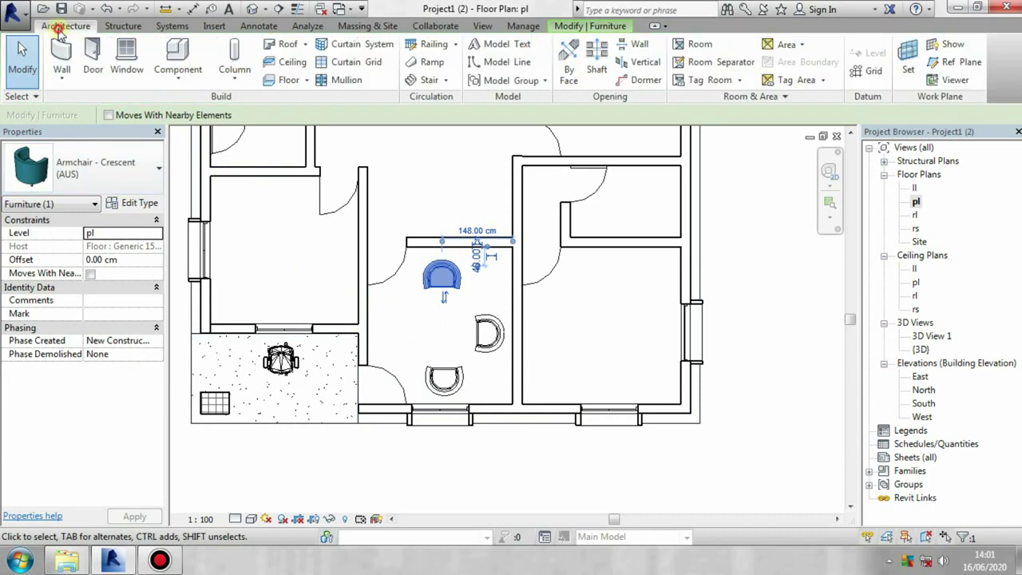
# Step: Load the round 8-seater dining table family from Metric Library > Furniture System
pyautogui.click(178, 56)
pyautogui.click(611, 60)
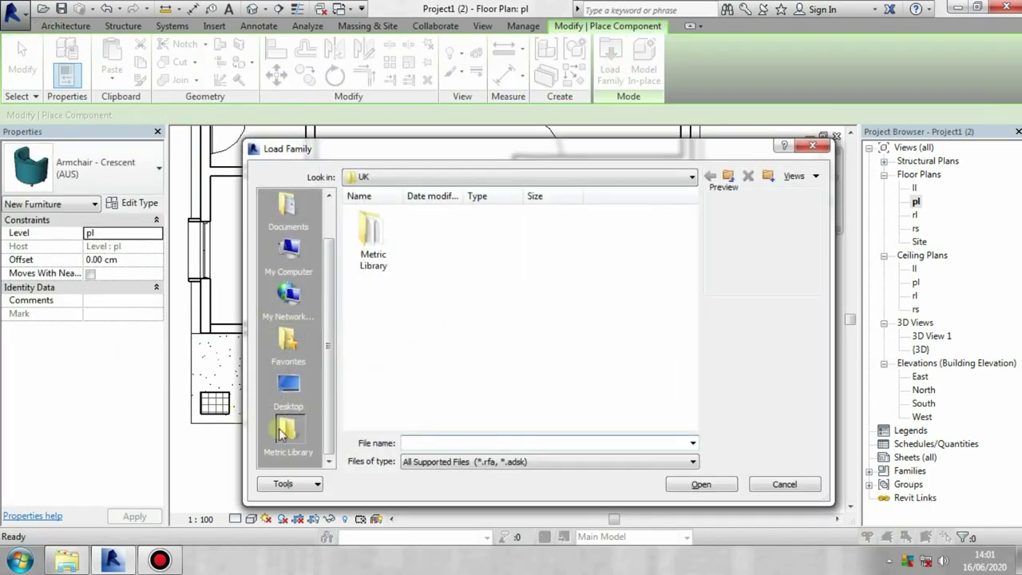
pyautogui.click(292, 267)
pyautogui.doubleClick(427, 240)
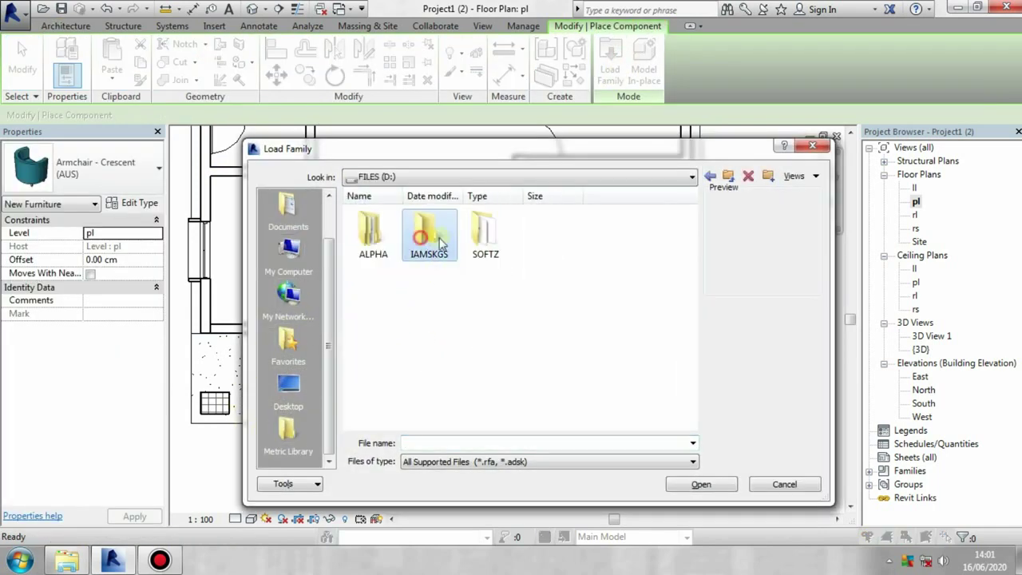
pyautogui.doubleClick(482, 236)
pyautogui.doubleClick(373, 307)
pyautogui.doubleClick(527, 239)
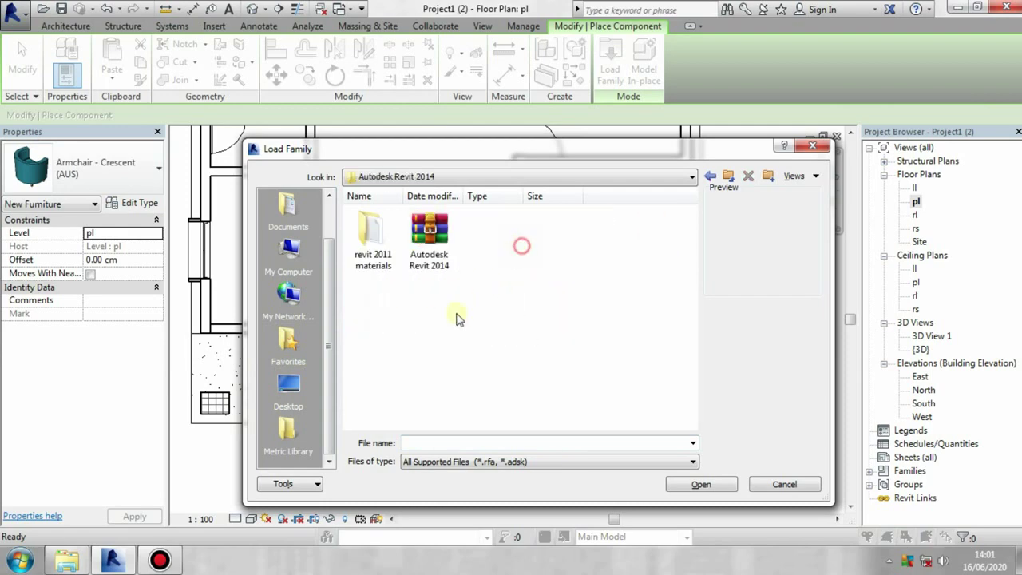
pyautogui.doubleClick(371, 235)
pyautogui.doubleClick(542, 240)
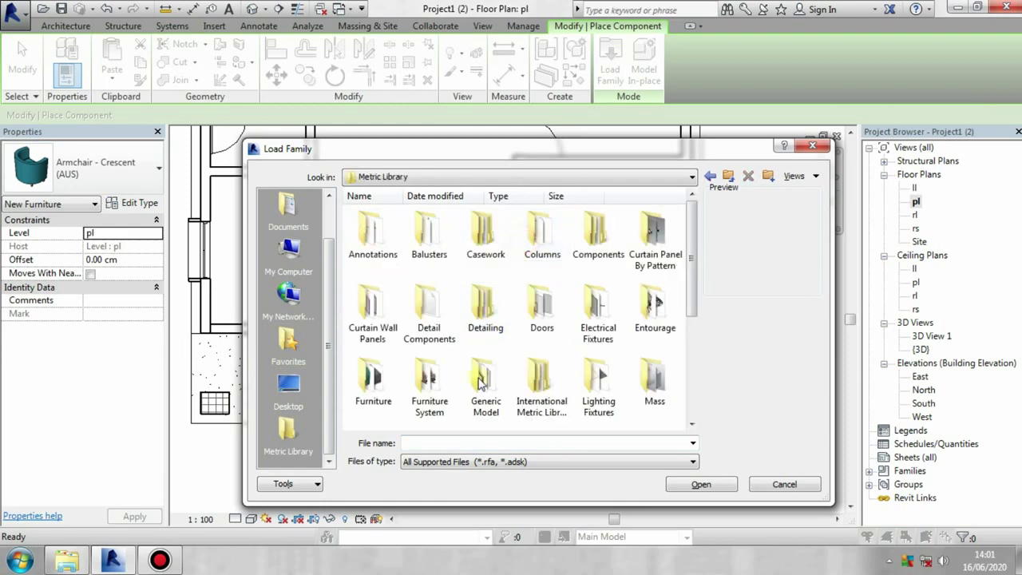
pyautogui.doubleClick(430, 388)
pyautogui.doubleClick(467, 306)
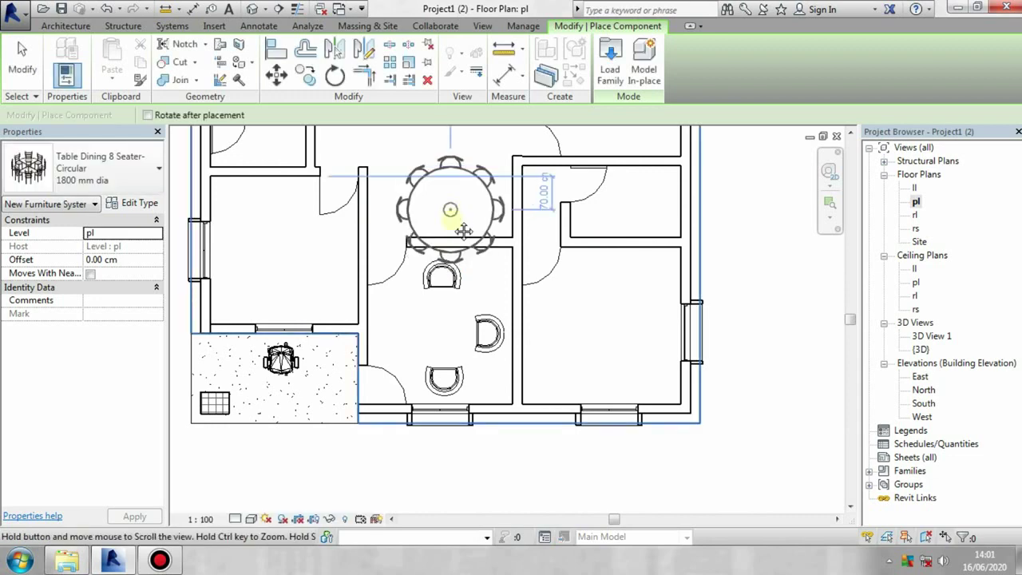
# Step: Place one dining table in the upper hall above the armchair room
pyautogui.moveTo(456, 221); pyautogui.dragTo(434, 296, button='middle')
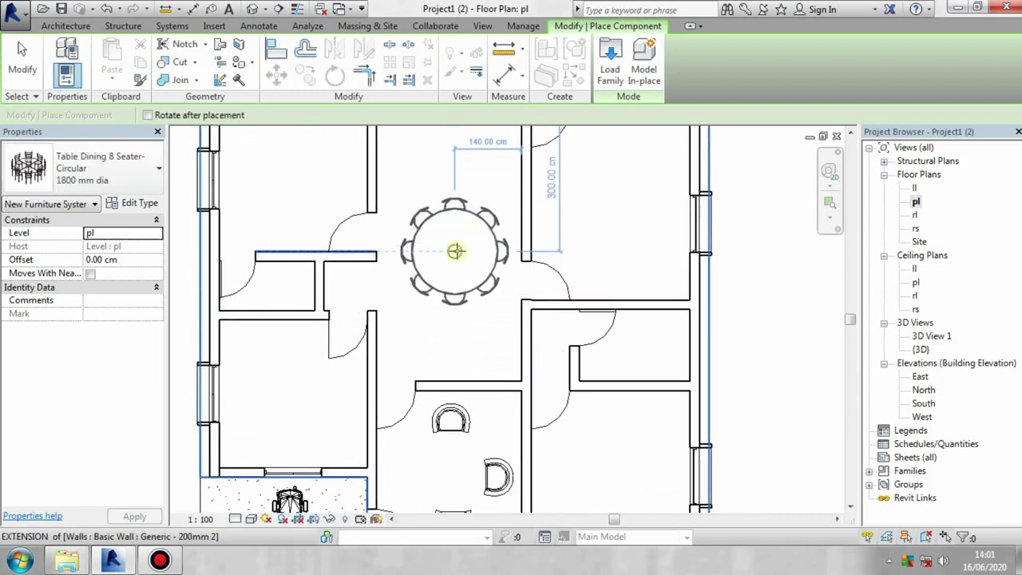
pyautogui.click(450, 251)
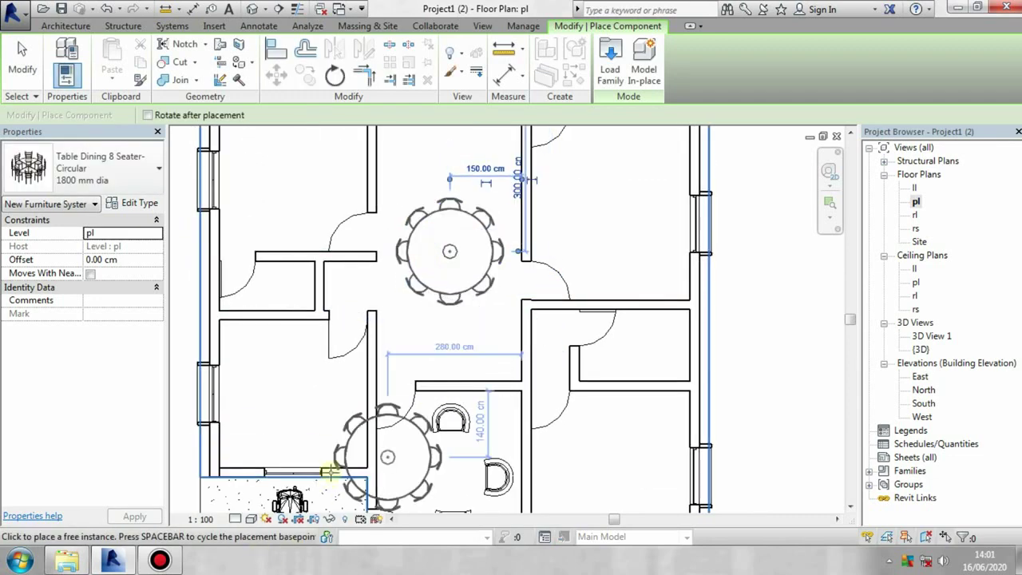
pyautogui.press('Escape')
pyautogui.press('Escape')
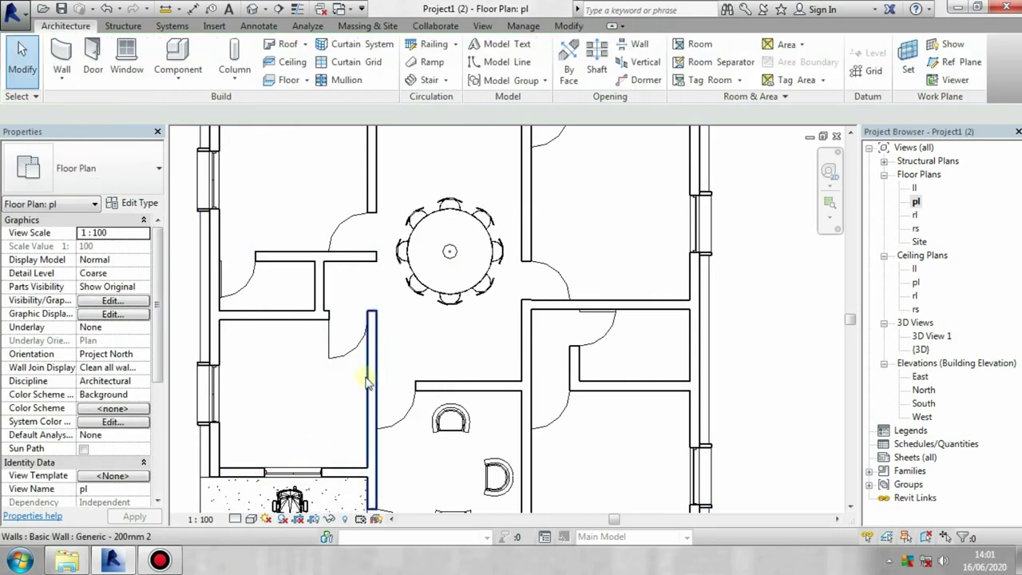
# Step: Open the default 3D view and orbit to the porch and front facade
pyautogui.click(252, 10)
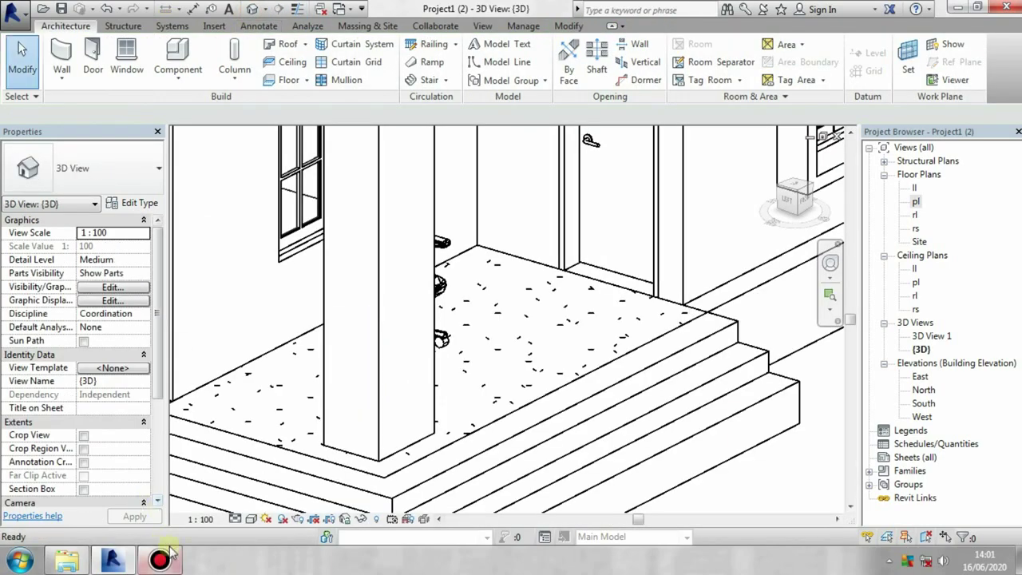
pyautogui.scroll(-3, 513, 335)
pyautogui.moveTo(514, 336)
pyautogui.keyDown('shift'); pyautogui.mouseDown(button='middle')
pyautogui.moveTo(530, 342)
pyautogui.moveTo(459, 291)
pyautogui.mouseUp(button='middle'); pyautogui.keyUp('shift')
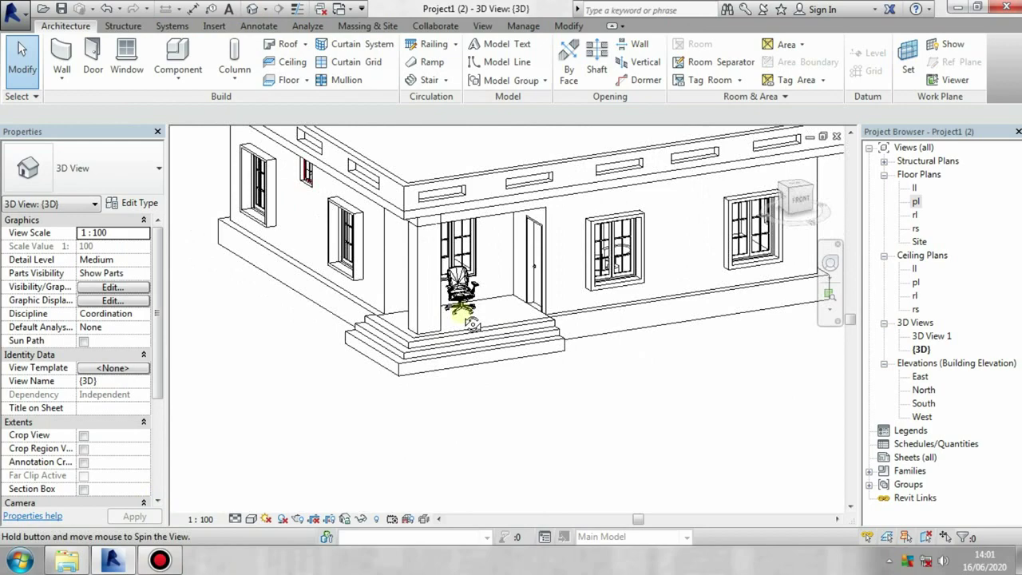
pyautogui.click(160, 560)
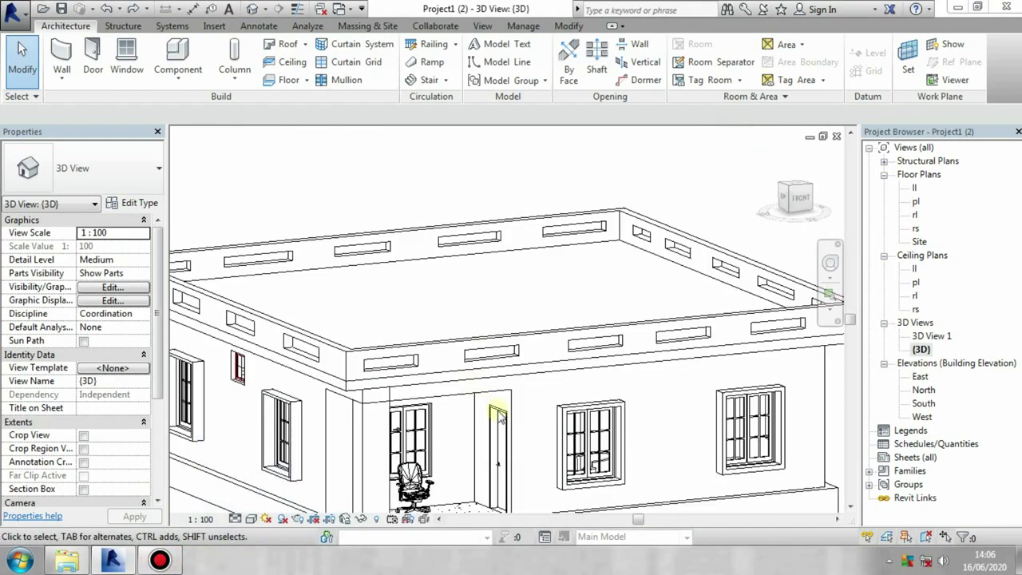
pyautogui.moveTo(590, 399)
pyautogui.keyDown('shift'); pyautogui.mouseDown(button='middle')
pyautogui.moveTo(667, 363)
pyautogui.moveTo(559, 383)
pyautogui.moveTo(491, 410)
pyautogui.moveTo(392, 344)
pyautogui.moveTo(468, 406)
pyautogui.mouseUp(button='middle'); pyautogui.keyUp('shift')
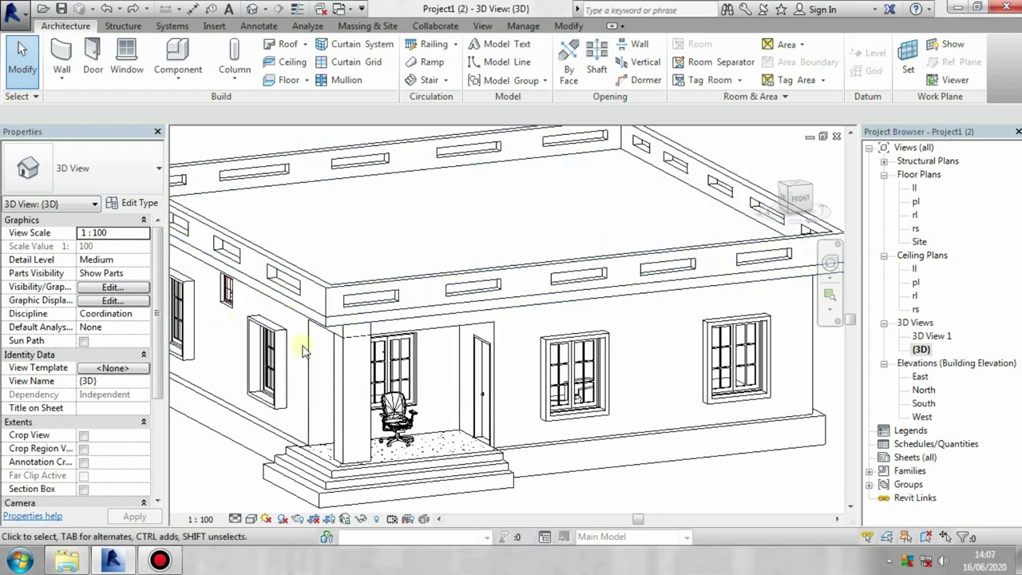
# Step: Orbit top-down into the rooms, then around the roof, left side and porch
pyautogui.click(327, 325)
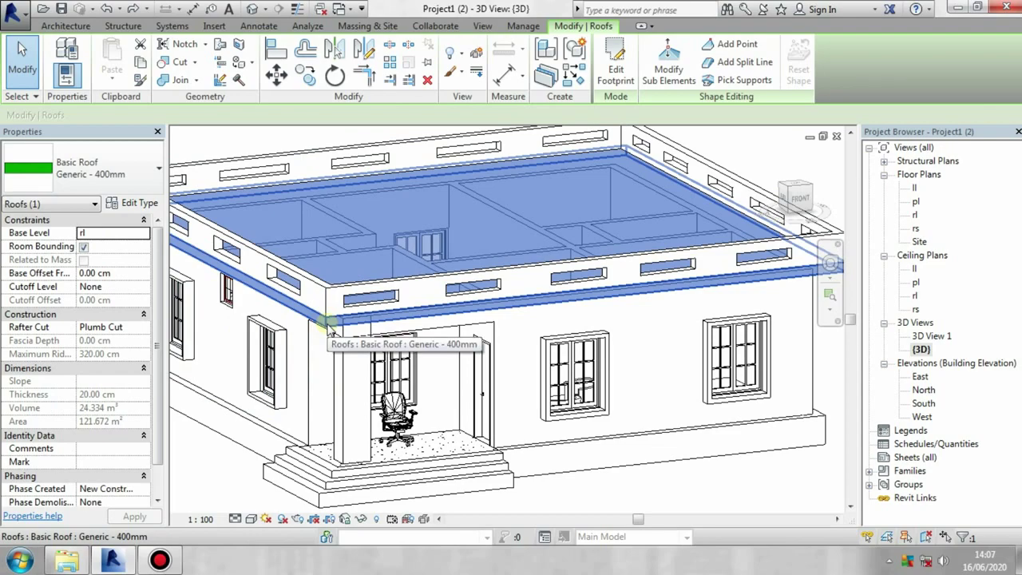
pyautogui.press('Escape')
pyautogui.moveTo(337, 319)
pyautogui.keyDown('shift'); pyautogui.mouseDown(button='middle')
pyautogui.moveTo(456, 455)
pyautogui.moveTo(463, 483)
pyautogui.moveTo(422, 411)
pyautogui.moveTo(536, 360)
pyautogui.moveTo(479, 335)
pyautogui.moveTo(471, 316)
pyautogui.moveTo(543, 312)
pyautogui.moveTo(472, 285)
pyautogui.moveTo(519, 288)
pyautogui.moveTo(612, 261)
pyautogui.mouseUp(button='middle'); pyautogui.keyUp('shift')
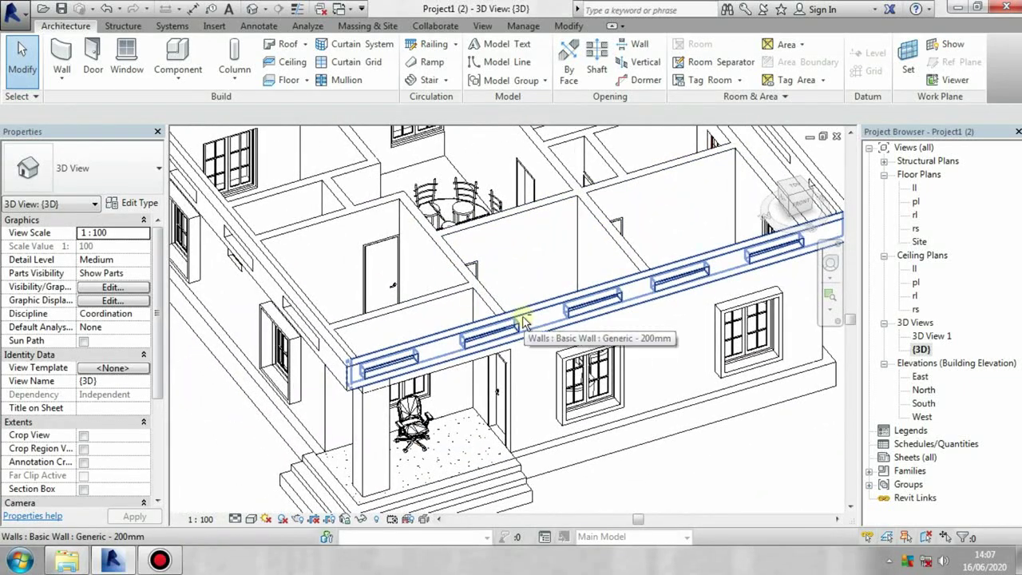
pyautogui.keyDown('shift'); pyautogui.moveTo(474, 315); pyautogui.dragTo(511, 207, button='middle'); pyautogui.keyUp('shift')
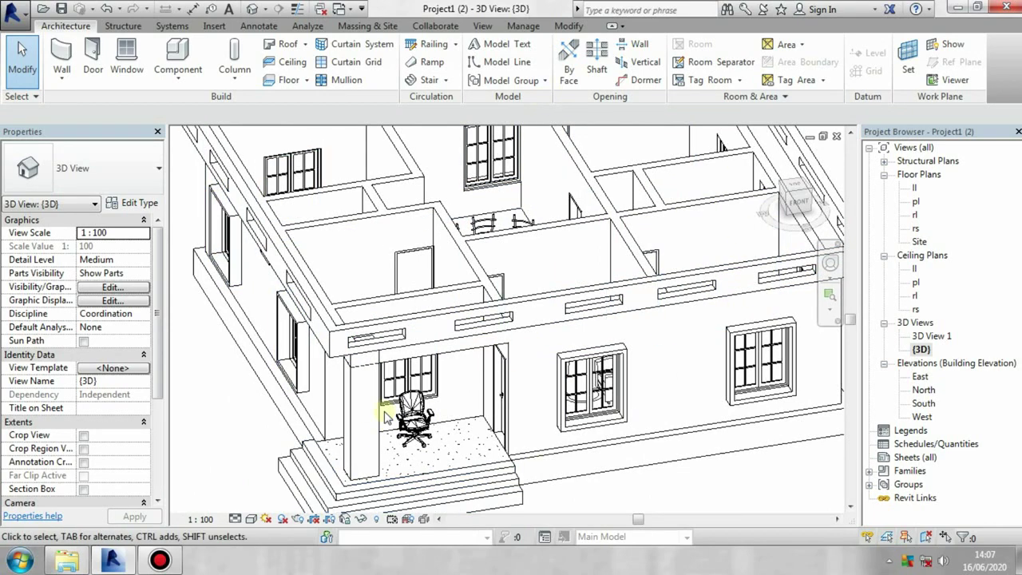
pyautogui.keyDown('shift'); pyautogui.moveTo(344, 383); pyautogui.dragTo(423, 327, button='middle'); pyautogui.keyUp('shift')
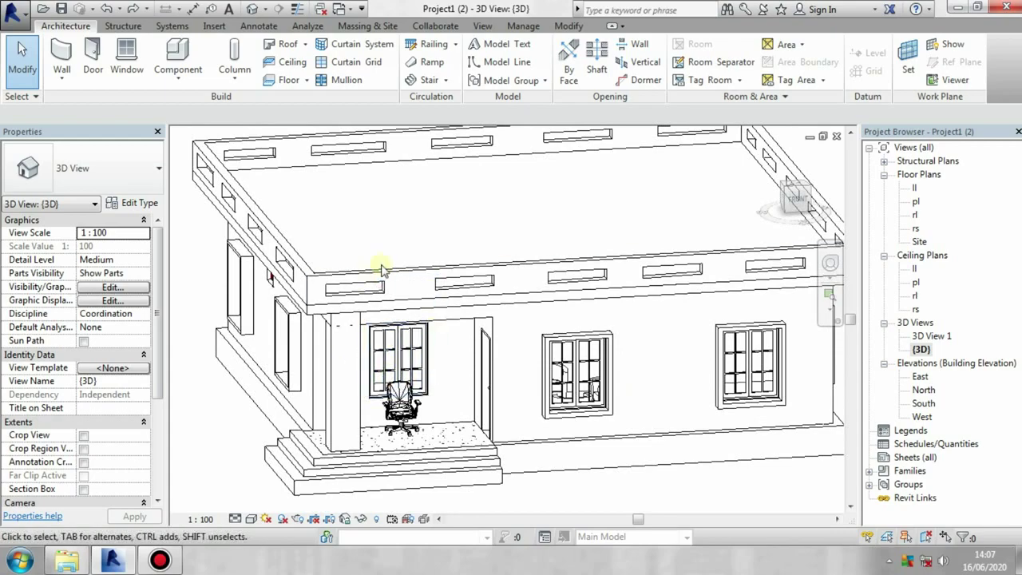
pyautogui.moveTo(381, 270)
pyautogui.keyDown('shift'); pyautogui.mouseDown(button='middle')
pyautogui.moveTo(441, 329)
pyautogui.moveTo(404, 367)
pyautogui.moveTo(329, 310)
pyautogui.mouseUp(button='middle'); pyautogui.keyUp('shift')
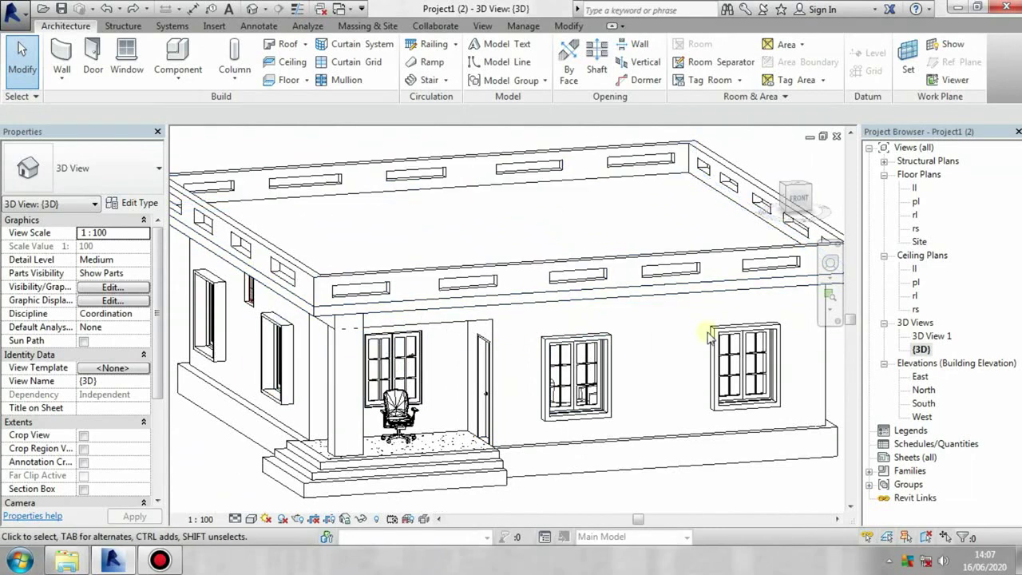
pyautogui.click(160, 558)
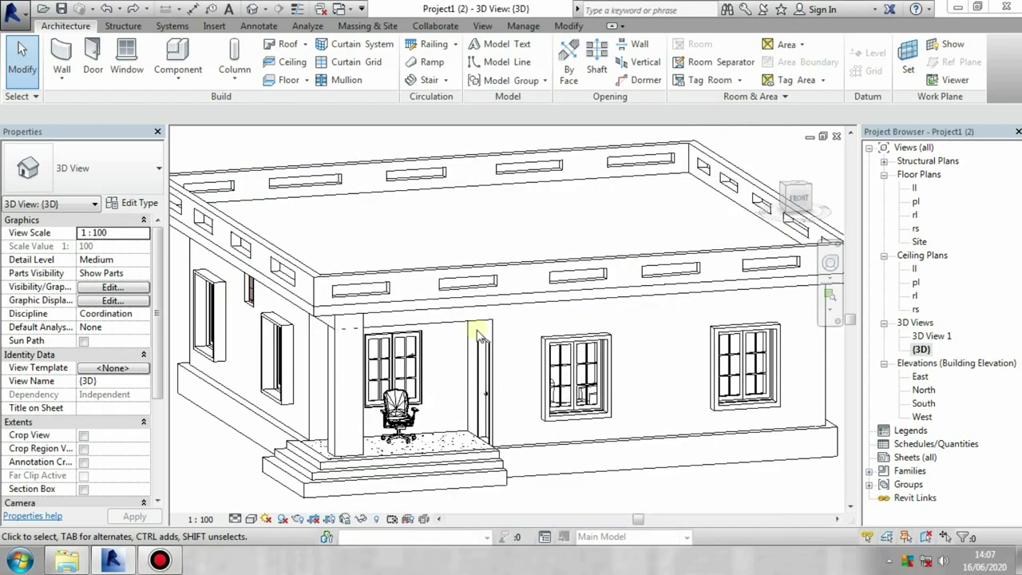
pyautogui.keyDown('shift'); pyautogui.moveTo(479, 338); pyautogui.dragTo(522, 337, button='middle'); pyautogui.keyUp('shift')
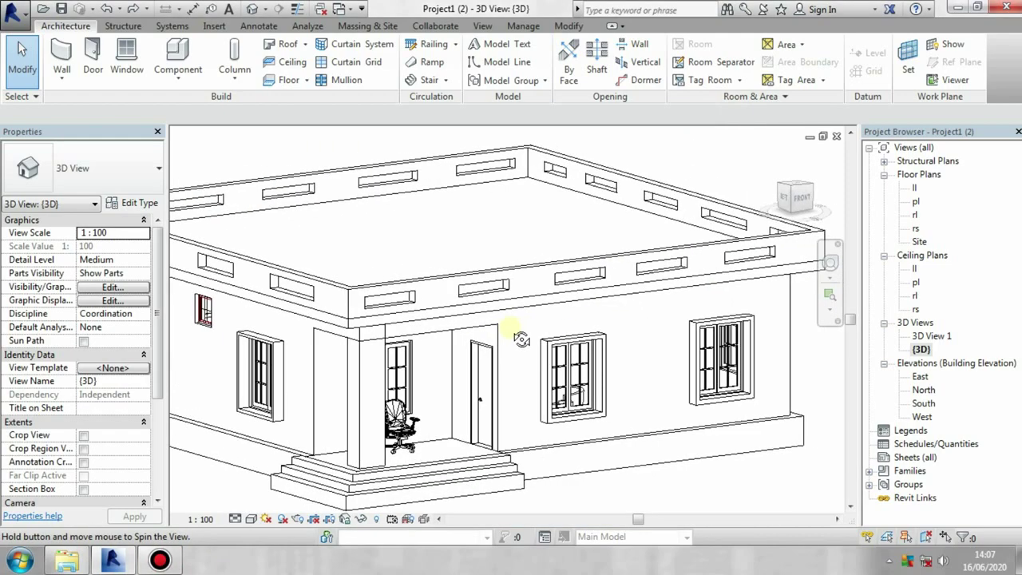
# Step: Select the house's roof in the 3D view, leaving it selected for hiding
pyautogui.click(351, 327)
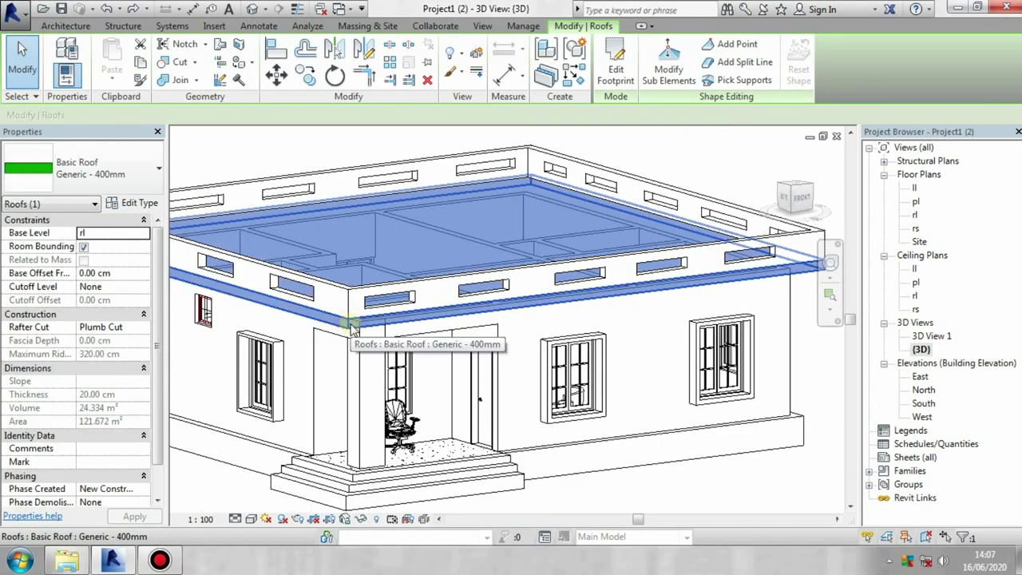
pyautogui.rightClick(352, 329)
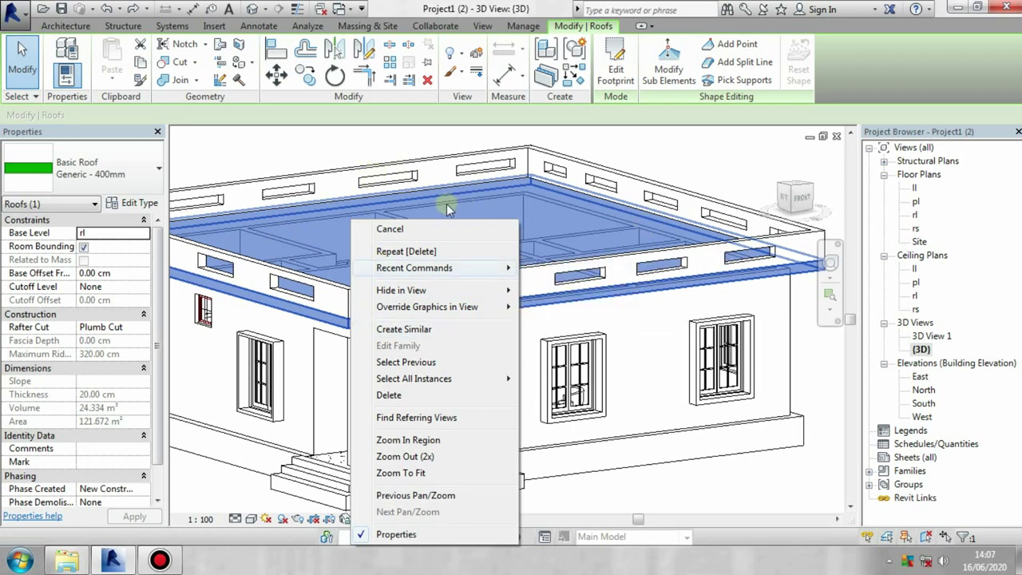
pyautogui.press('Escape')
pyautogui.press('Escape')
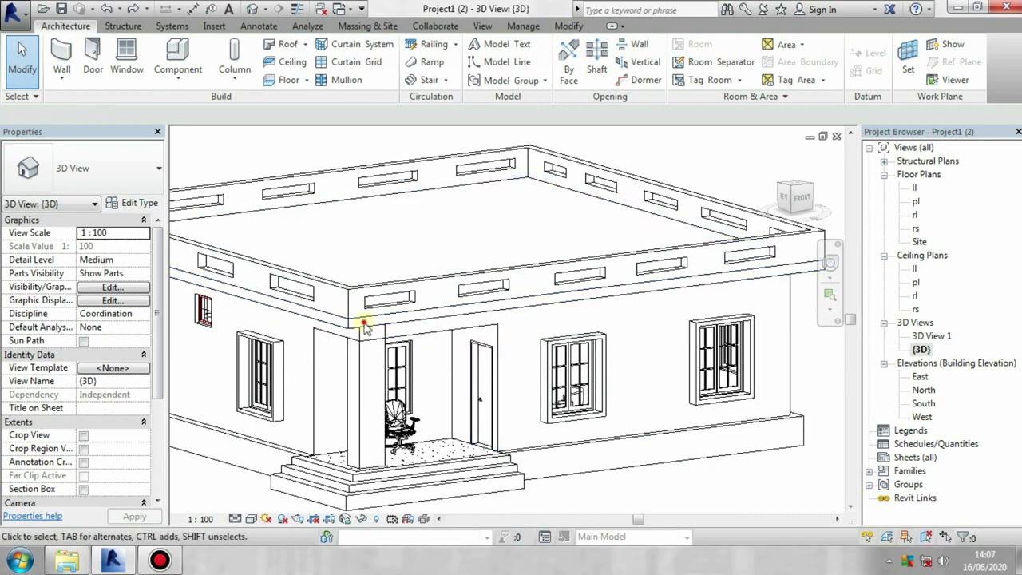
pyautogui.click(354, 328)
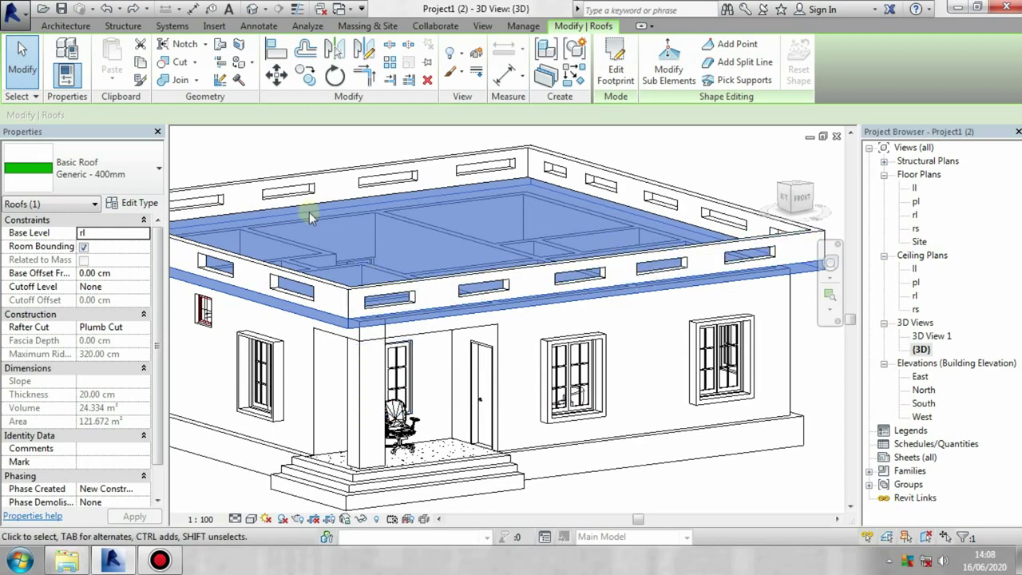
# Step: Hide the roof category with HH and orbit to a bird's-eye view into the rooms
pyautogui.press('h')
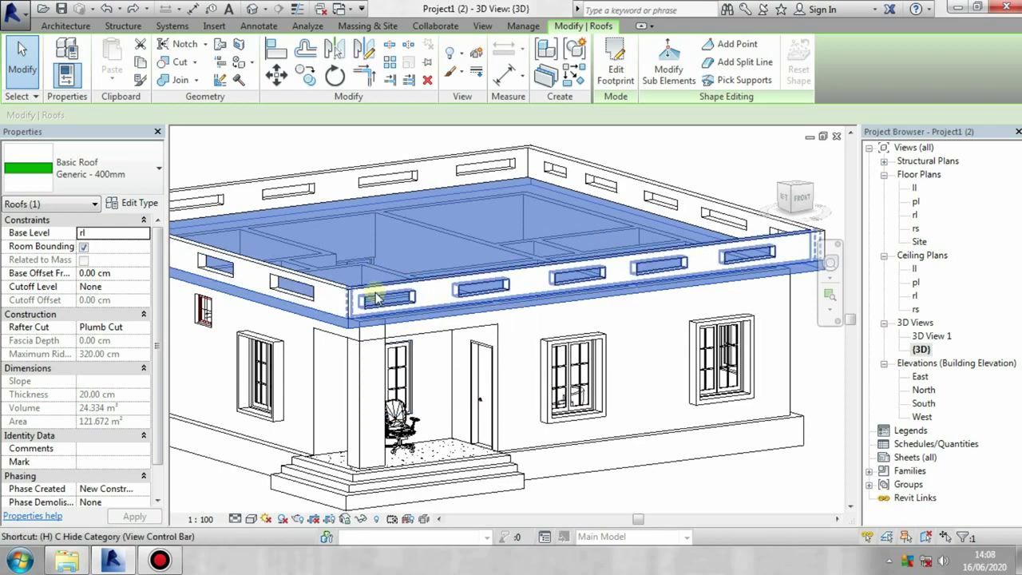
pyautogui.press('h')
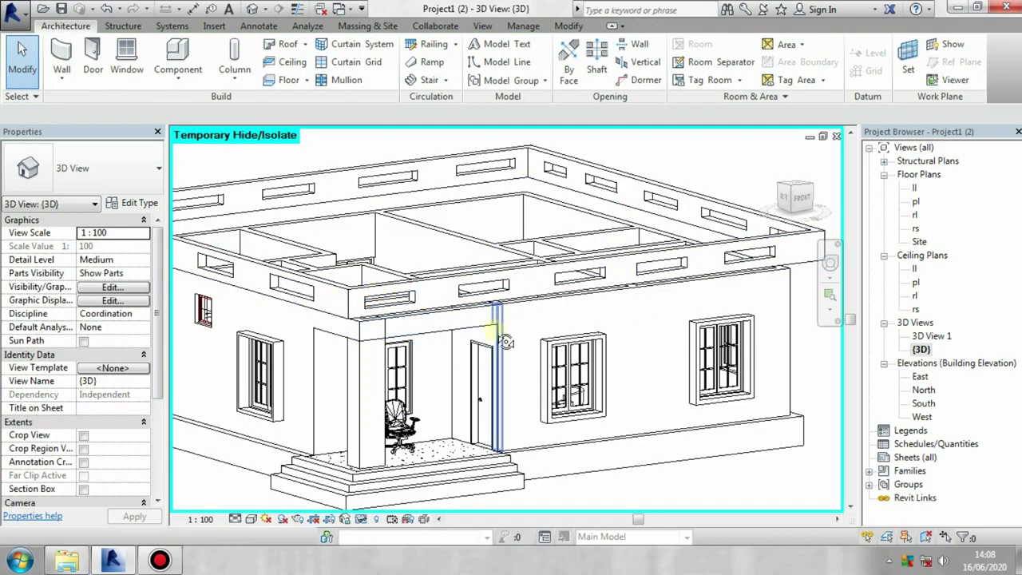
pyautogui.keyDown('shift'); pyautogui.moveTo(435, 327); pyautogui.dragTo(263, 137, button='middle'); pyautogui.keyUp('shift')
pyautogui.moveTo(415, 174)
pyautogui.keyDown('shift'); pyautogui.mouseDown(button='middle')
pyautogui.moveTo(346, 274)
pyautogui.moveTo(395, 292)
pyautogui.moveTo(402, 242)
pyautogui.moveTo(435, 351)
pyautogui.moveTo(351, 240)
pyautogui.moveTo(392, 290)
pyautogui.mouseUp(button='middle'); pyautogui.keyUp('shift')
# Step: Shift the armchair within its room and move the round dining table up and left
pyautogui.keyDown('ctrl'); pyautogui.moveTo(453, 292); pyautogui.dragTo(523, 318); pyautogui.keyUp('ctrl')
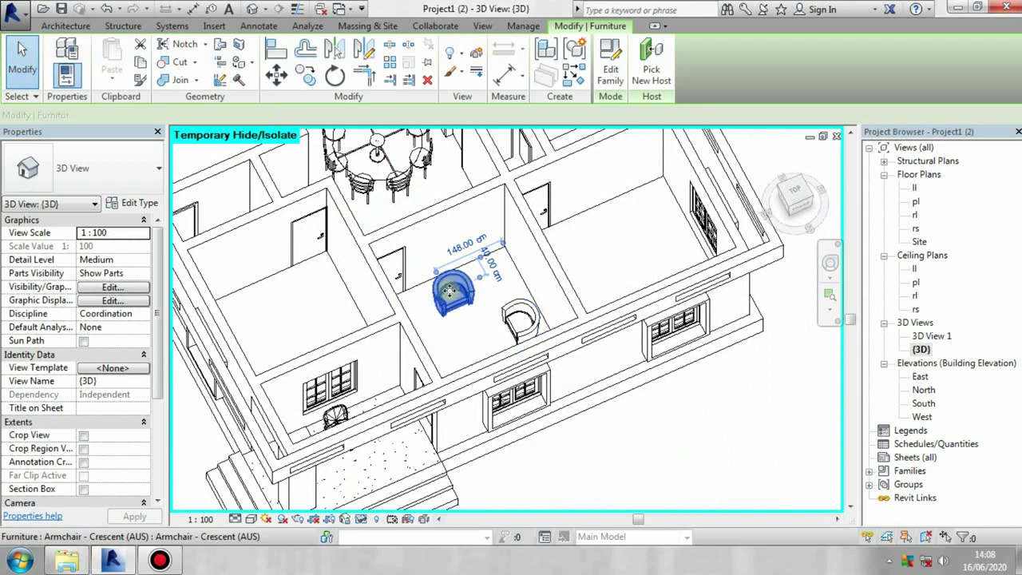
pyautogui.moveTo(459, 300); pyautogui.dragTo(518, 304)
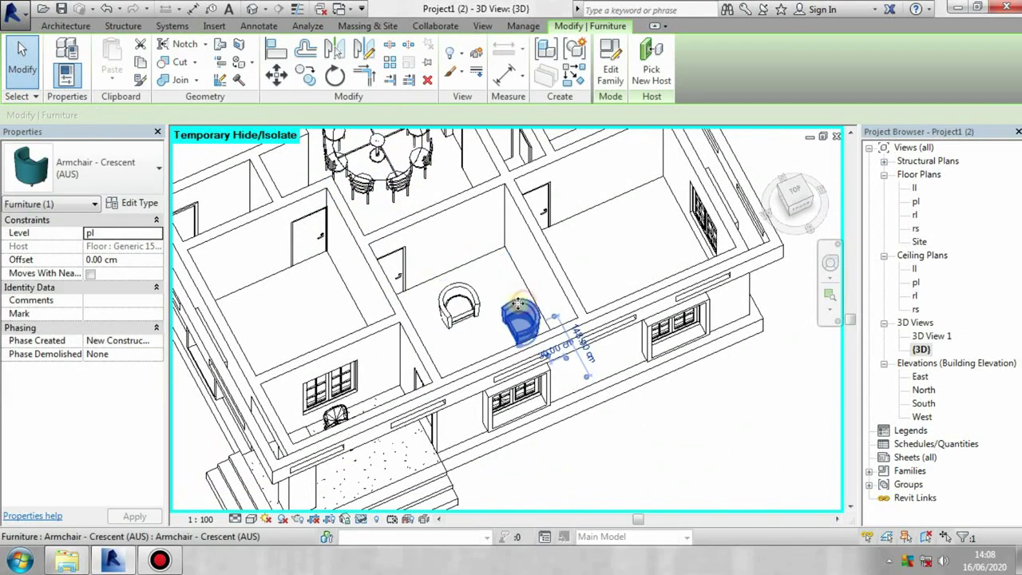
pyautogui.keyDown('shift'); pyautogui.moveTo(490, 347); pyautogui.dragTo(415, 288, button='middle'); pyautogui.keyUp('shift')
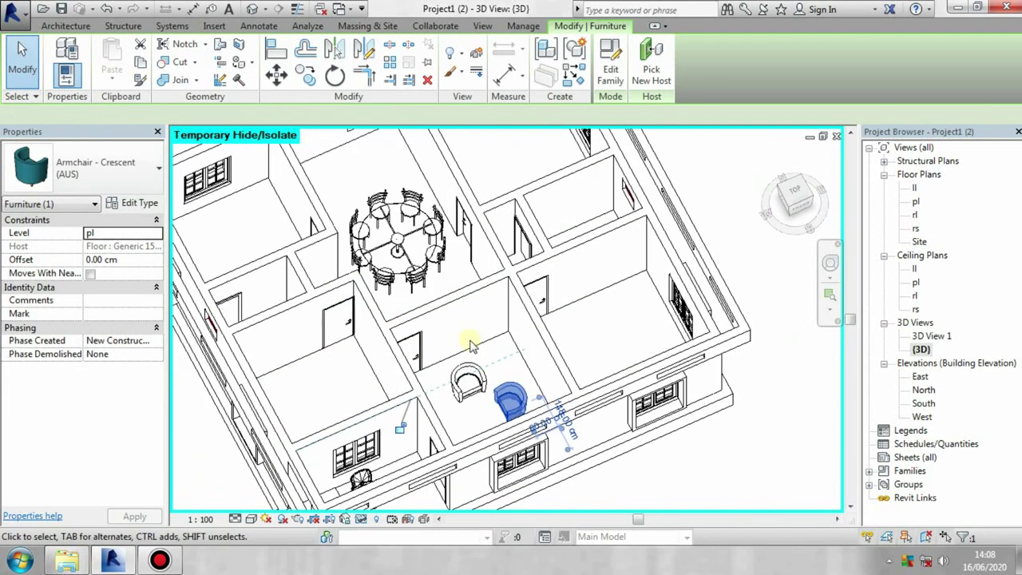
pyautogui.click(407, 266)
pyautogui.moveTo(407, 266); pyautogui.dragTo(397, 238)
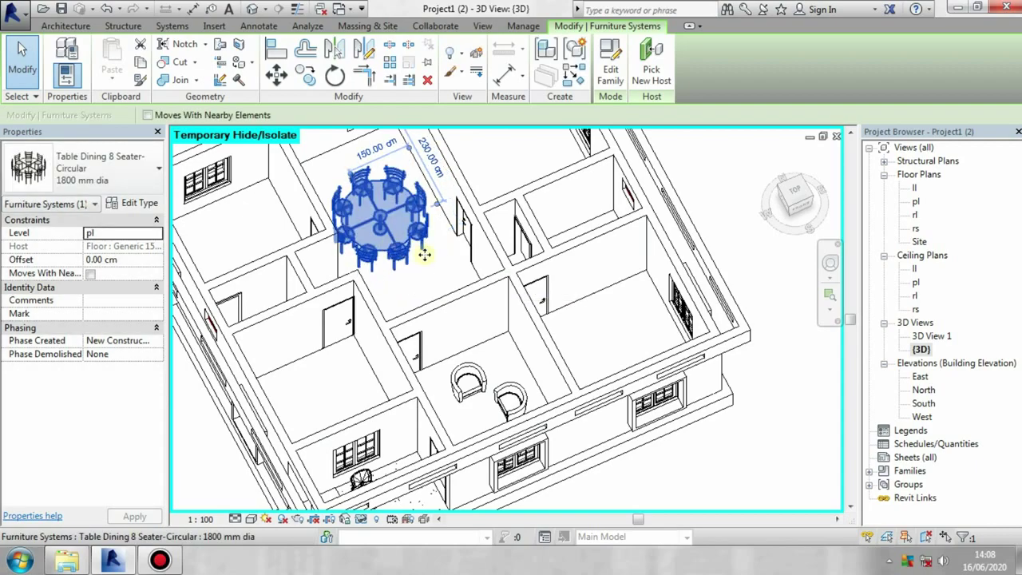
pyautogui.keyDown('shift'); pyautogui.moveTo(398, 238); pyautogui.dragTo(223, 222, button='middle'); pyautogui.keyUp('shift')
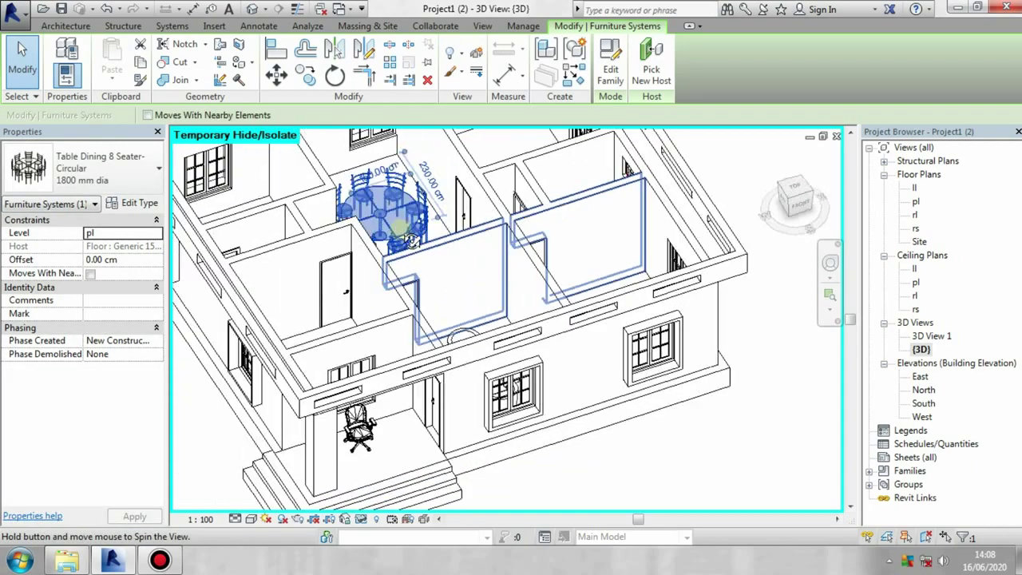
pyautogui.keyDown('shift'); pyautogui.moveTo(474, 331); pyautogui.dragTo(438, 267, button='middle'); pyautogui.keyUp('shift')
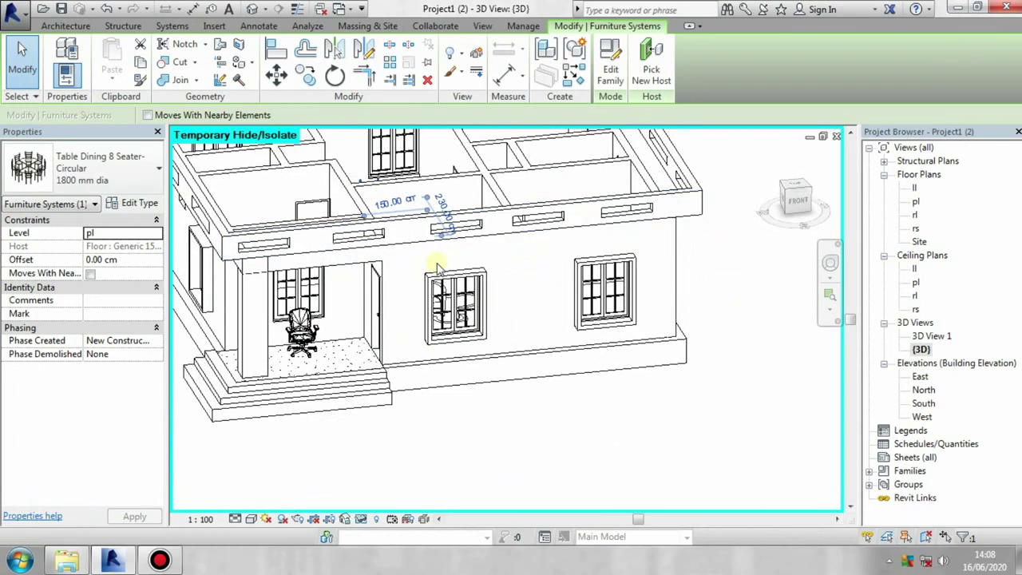
# Step: Deselect the table and orbit around the house to a zoomed-out front view
pyautogui.press('Escape')
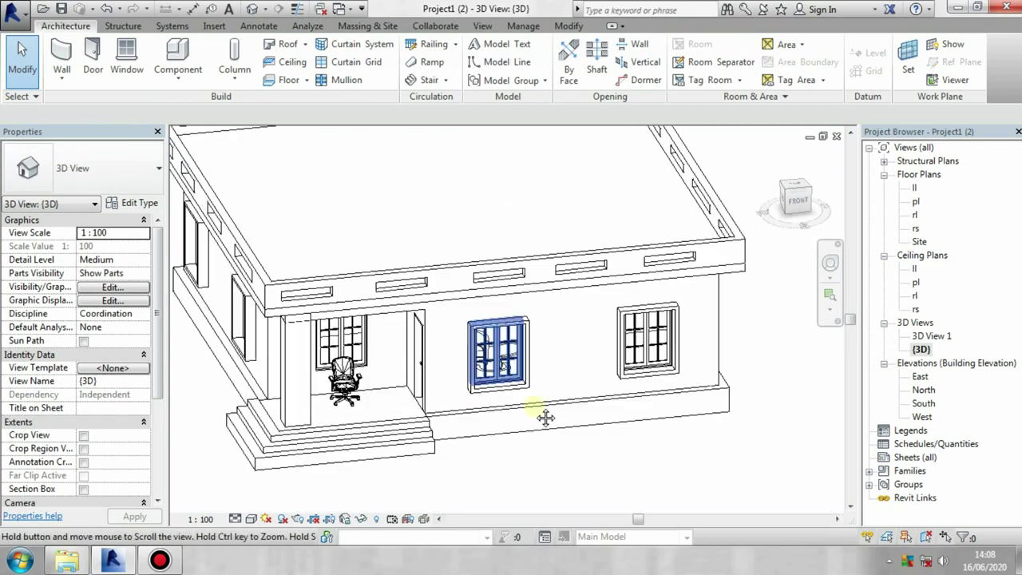
pyautogui.moveTo(543, 413)
pyautogui.keyDown('shift'); pyautogui.mouseDown(button='middle')
pyautogui.moveTo(463, 372)
pyautogui.moveTo(461, 310)
pyautogui.mouseUp(button='middle'); pyautogui.keyUp('shift')
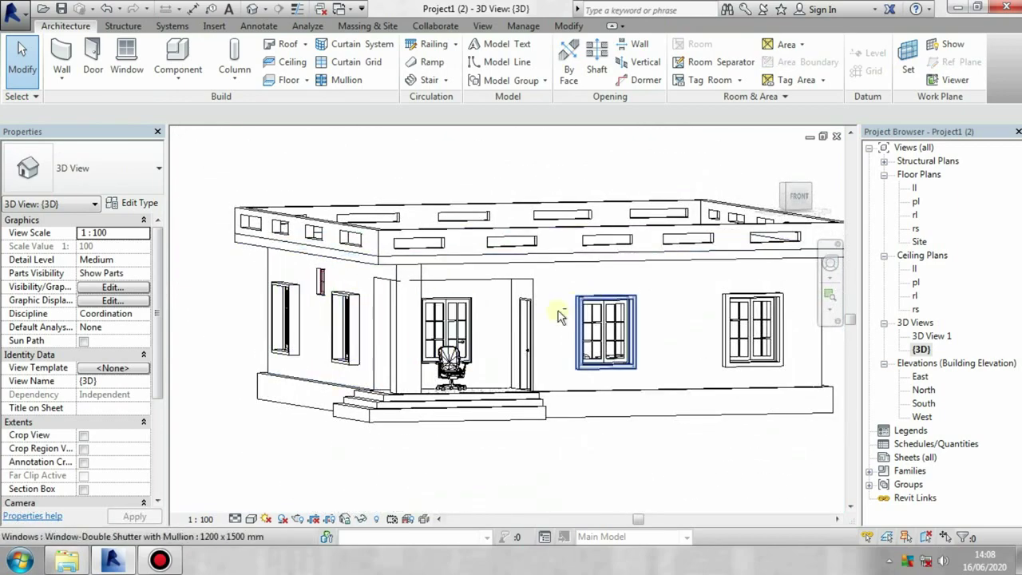
pyautogui.keyDown('shift'); pyautogui.moveTo(570, 335); pyautogui.dragTo(444, 300, button='middle'); pyautogui.keyUp('shift')
pyautogui.keyDown('shift'); pyautogui.moveTo(557, 375); pyautogui.dragTo(564, 321, button='middle'); pyautogui.keyUp('shift')
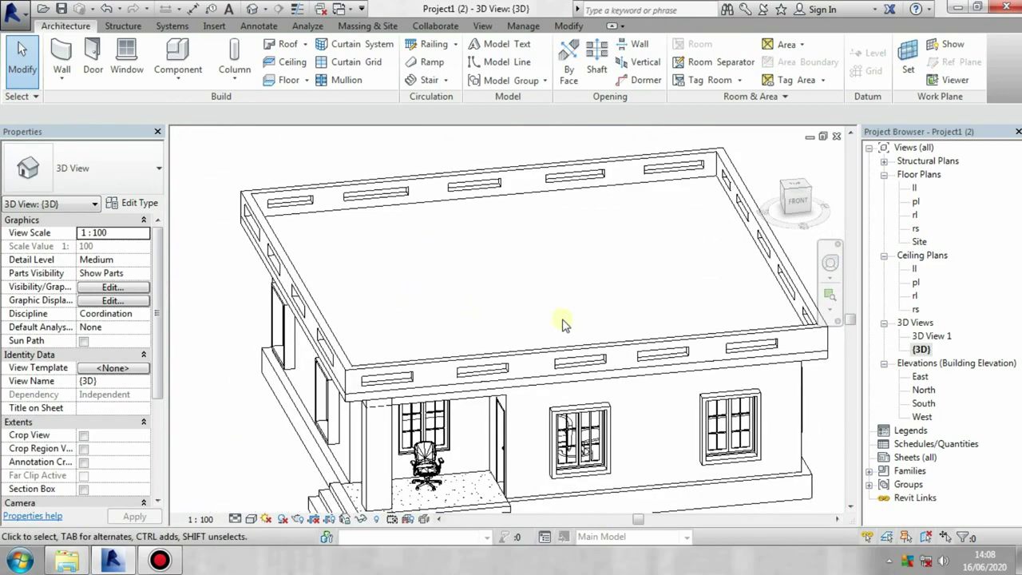
pyautogui.scroll(-3, 647, 271)
pyautogui.moveTo(647, 272)
pyautogui.keyDown('shift'); pyautogui.mouseDown(button='middle')
pyautogui.moveTo(582, 392)
pyautogui.moveTo(666, 392)
pyautogui.moveTo(575, 392)
pyautogui.mouseUp(button='middle'); pyautogui.keyUp('shift')
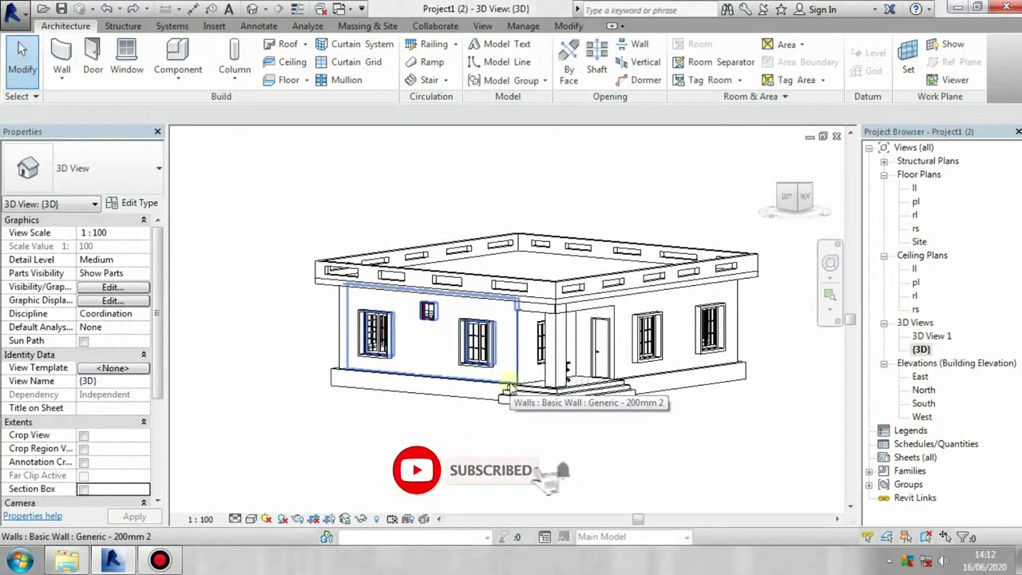
pyautogui.moveTo(676, 383)
pyautogui.keyDown('shift'); pyautogui.mouseDown(button='middle')
pyautogui.moveTo(614, 450)
pyautogui.moveTo(593, 437)
pyautogui.mouseUp(button='middle'); pyautogui.keyUp('shift')
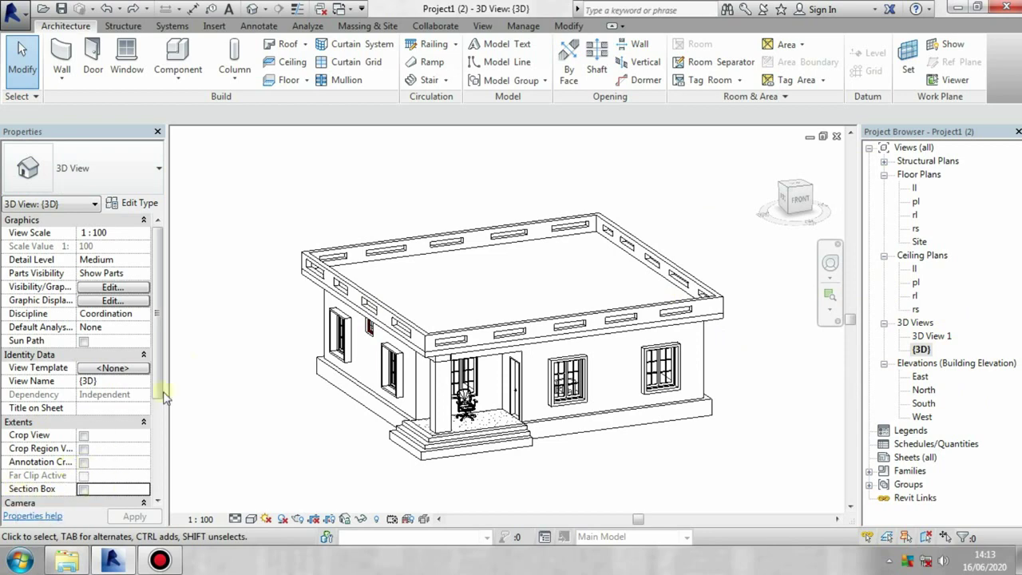
pyautogui.scroll(-1, 104, 375)
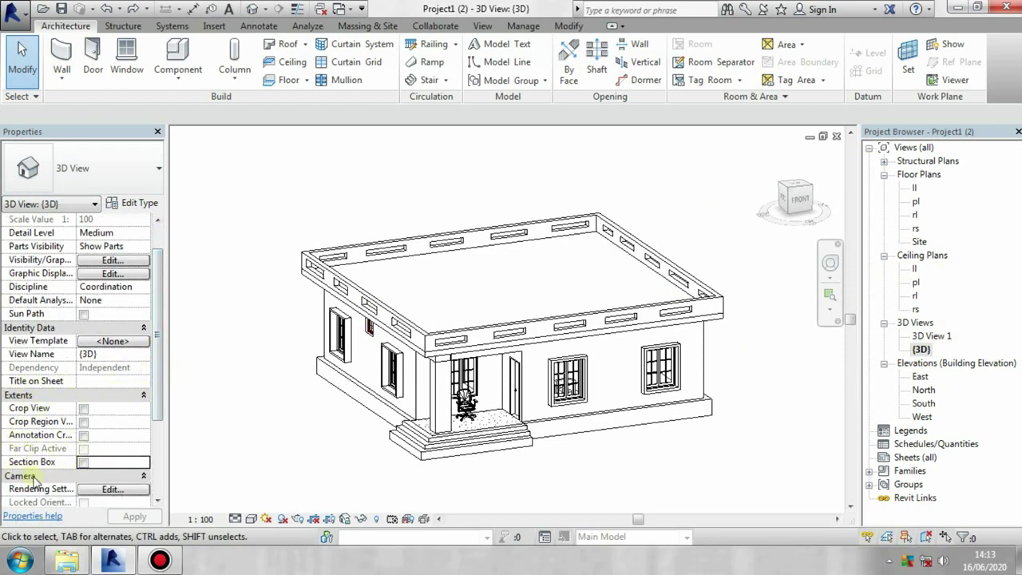
pyautogui.click(82, 463)
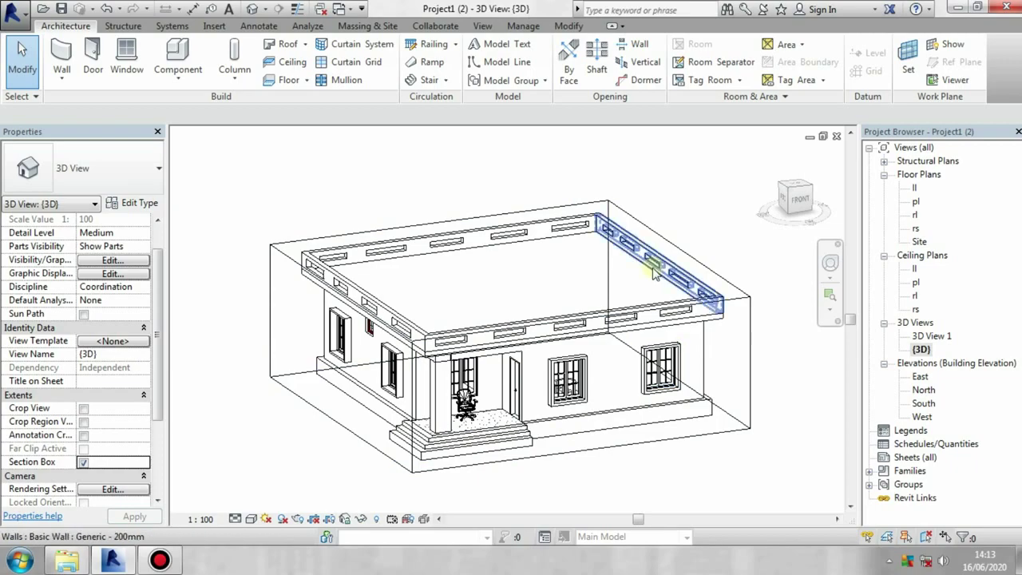
pyautogui.moveTo(615, 315)
pyautogui.keyDown('shift'); pyautogui.mouseDown(button='middle')
pyautogui.moveTo(436, 339)
pyautogui.moveTo(563, 342)
pyautogui.moveTo(493, 341)
pyautogui.moveTo(441, 313)
pyautogui.mouseUp(button='middle'); pyautogui.keyUp('shift')
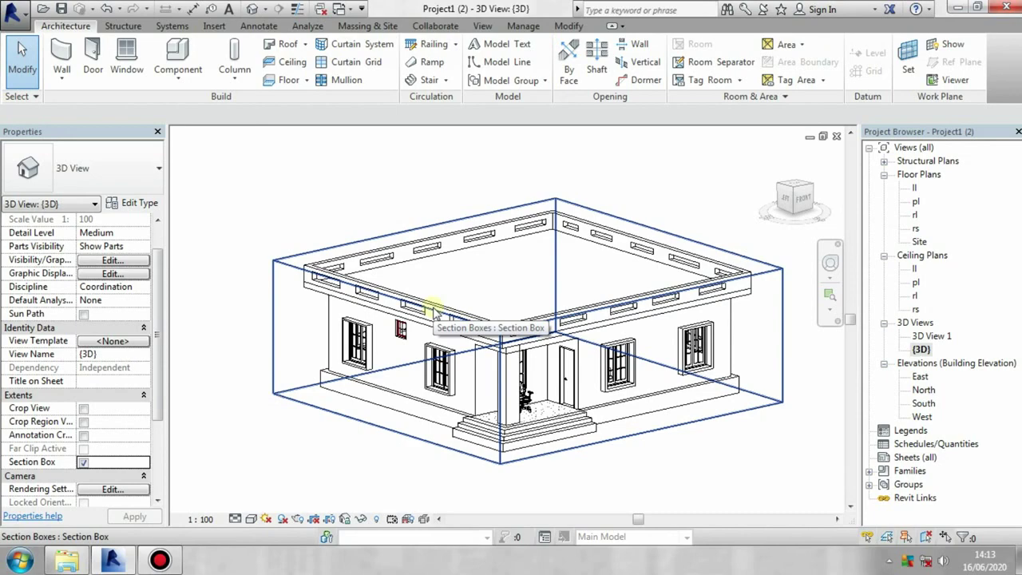
pyautogui.keyDown('shift'); pyautogui.moveTo(405, 327); pyautogui.dragTo(367, 310, button='middle'); pyautogui.keyUp('shift')
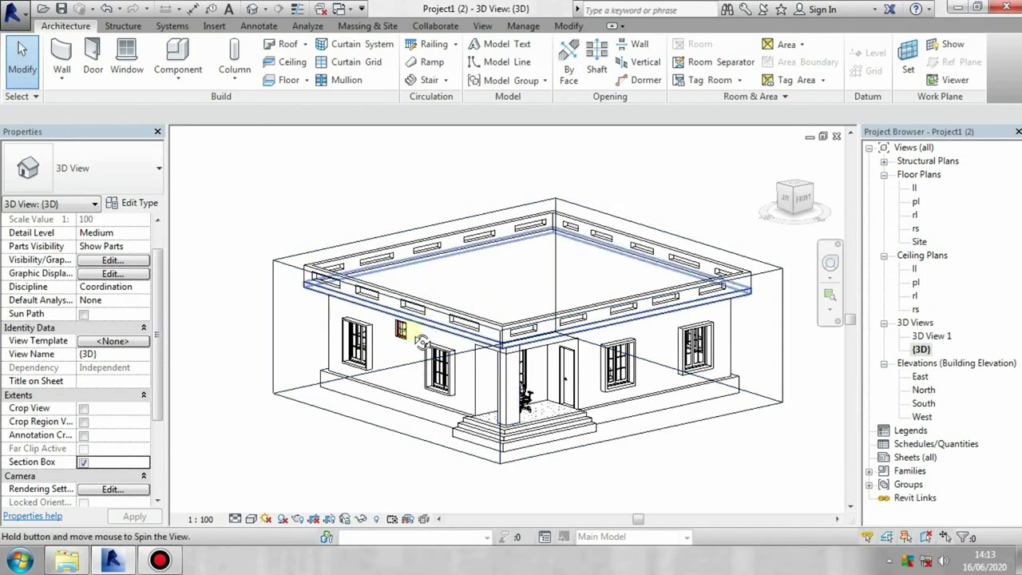
pyautogui.click(368, 315)
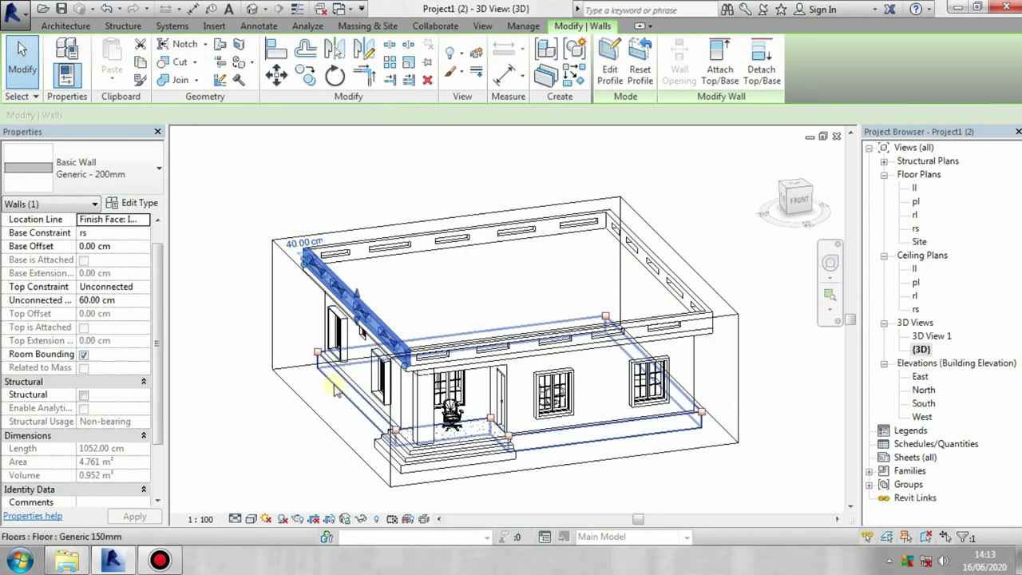
pyautogui.moveTo(422, 345)
pyautogui.keyDown('shift'); pyautogui.mouseDown(button='middle')
pyautogui.moveTo(407, 320)
pyautogui.moveTo(431, 347)
pyautogui.mouseUp(button='middle'); pyautogui.keyUp('shift')
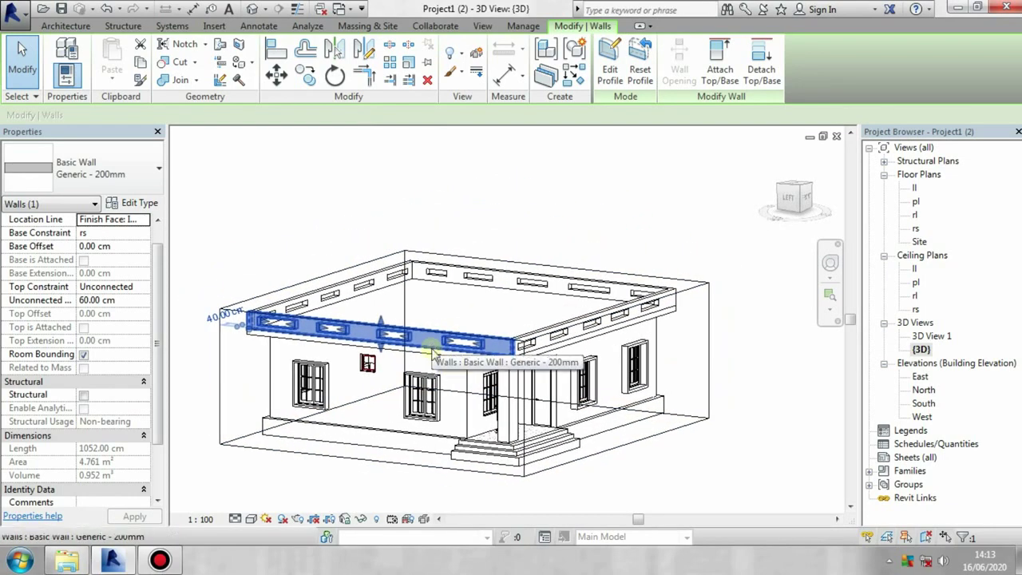
pyautogui.press('Escape')
pyautogui.moveTo(645, 428)
pyautogui.keyDown('shift'); pyautogui.mouseDown(button='middle')
pyautogui.moveTo(459, 369)
pyautogui.moveTo(312, 377)
pyautogui.mouseUp(button='middle'); pyautogui.keyUp('shift')
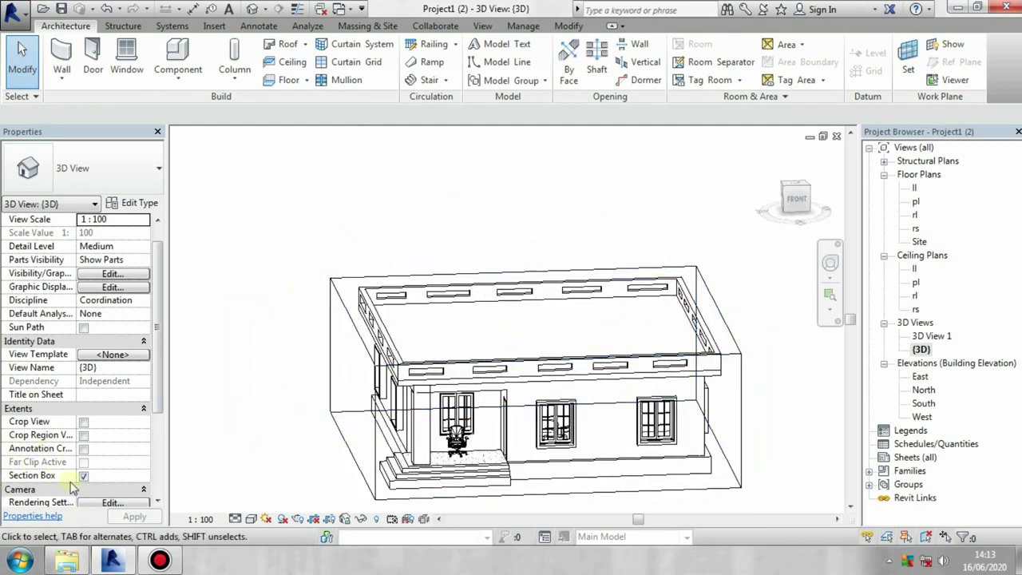
pyautogui.keyDown('shift'); pyautogui.moveTo(348, 409); pyautogui.dragTo(384, 405, button='middle'); pyautogui.keyUp('shift')
pyautogui.click(159, 560)
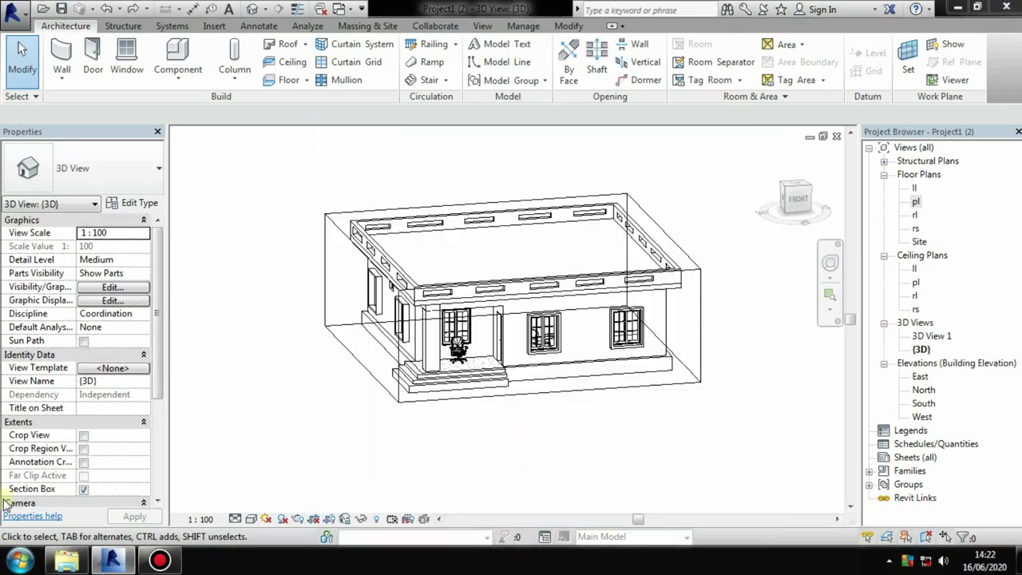
# Step: Select the section box and drag its top down below the roof
pyautogui.keyDown('shift'); pyautogui.moveTo(424, 418); pyautogui.dragTo(359, 383, button='middle'); pyautogui.keyUp('shift')
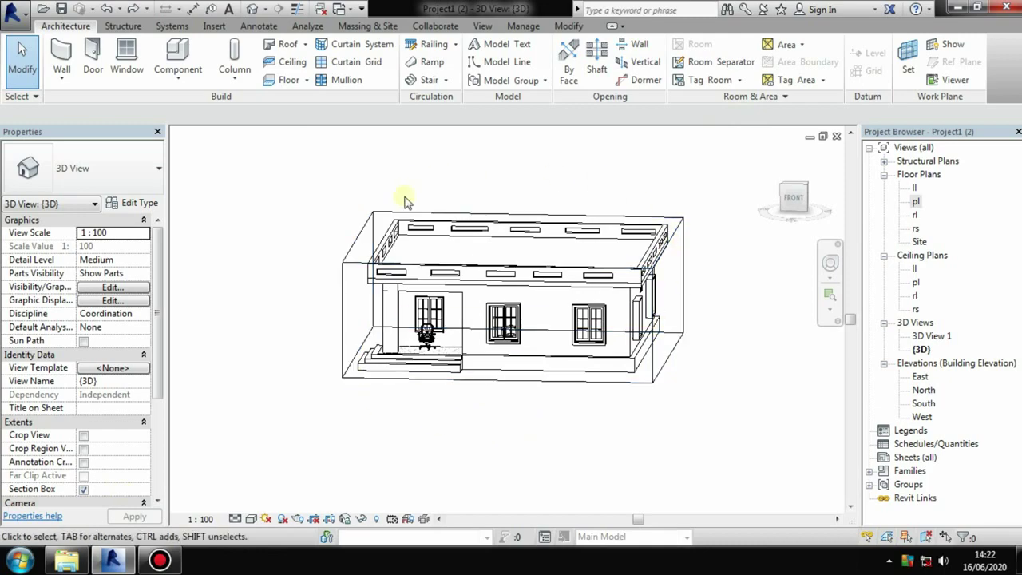
pyautogui.click(356, 249)
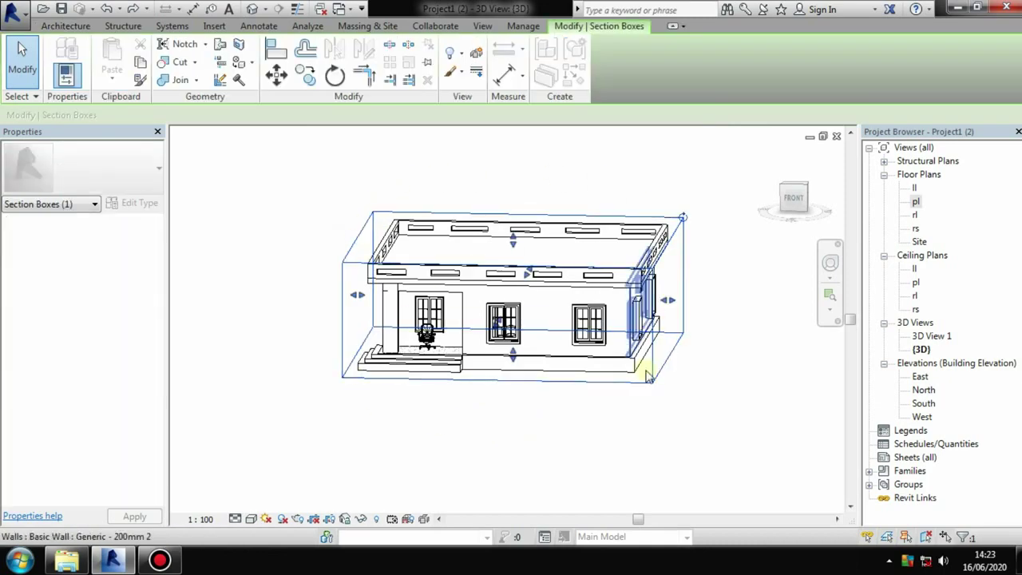
pyautogui.moveTo(645, 372)
pyautogui.keyDown('shift'); pyautogui.mouseDown(button='middle')
pyautogui.moveTo(477, 352)
pyautogui.moveTo(335, 413)
pyautogui.moveTo(508, 247)
pyautogui.mouseUp(button='middle'); pyautogui.keyUp('shift')
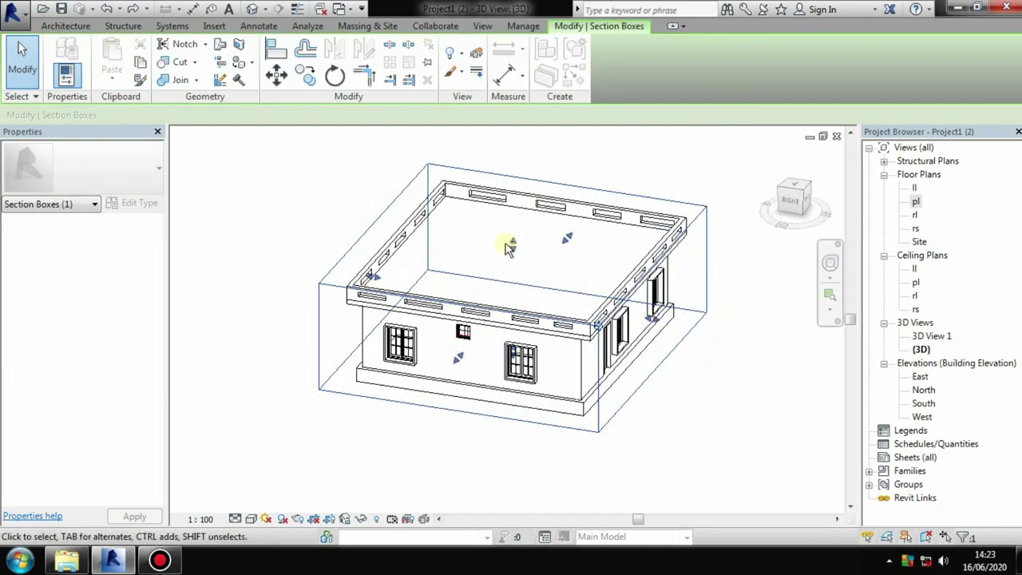
pyautogui.moveTo(575, 277)
pyautogui.keyDown('shift'); pyautogui.mouseDown(button='middle')
pyautogui.moveTo(723, 233)
pyautogui.moveTo(524, 195)
pyautogui.mouseUp(button='middle'); pyautogui.keyUp('shift')
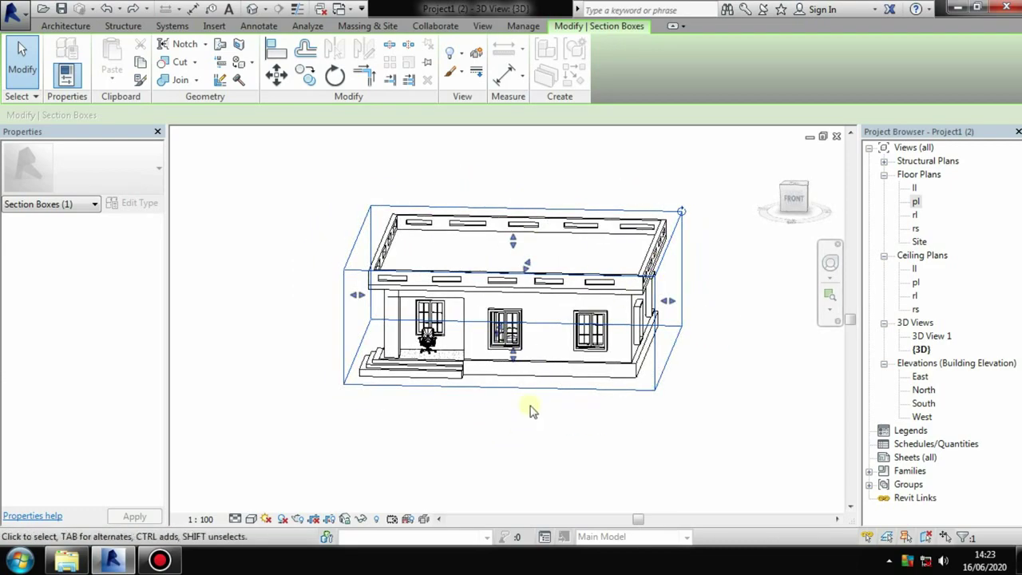
pyautogui.keyDown('shift'); pyautogui.moveTo(517, 369); pyautogui.dragTo(515, 254, button='middle'); pyautogui.keyUp('shift')
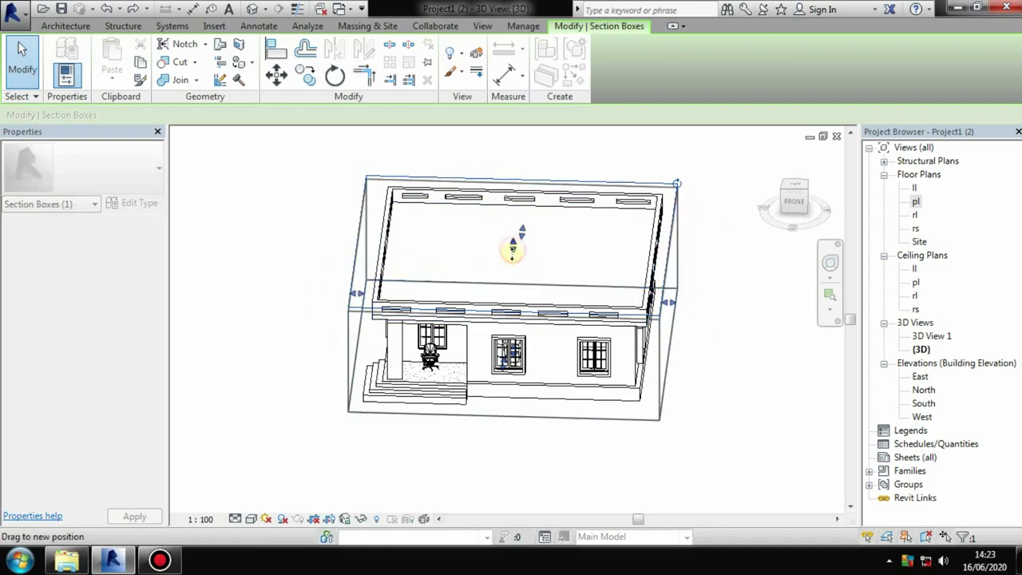
pyautogui.moveTo(514, 253); pyautogui.dragTo(511, 292)
# Step: Orbit and zoom to look down into the cut-open rooms and dining area
pyautogui.keyDown('shift'); pyautogui.moveTo(526, 325); pyautogui.dragTo(581, 201, button='middle'); pyautogui.keyUp('shift')
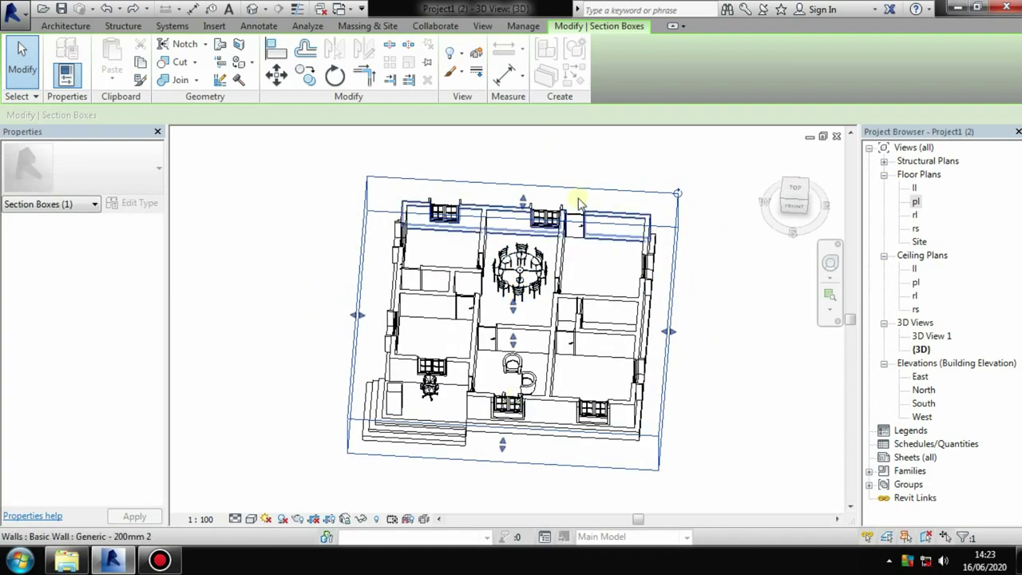
pyautogui.scroll(3, 507, 399)
pyautogui.scroll(3, 559, 384)
pyautogui.moveTo(534, 371)
pyautogui.keyDown('shift'); pyautogui.mouseDown(button='middle')
pyautogui.moveTo(468, 240)
pyautogui.moveTo(532, 346)
pyautogui.moveTo(581, 275)
pyautogui.mouseUp(button='middle'); pyautogui.keyUp('shift')
pyautogui.scroll(-3, 580, 276)
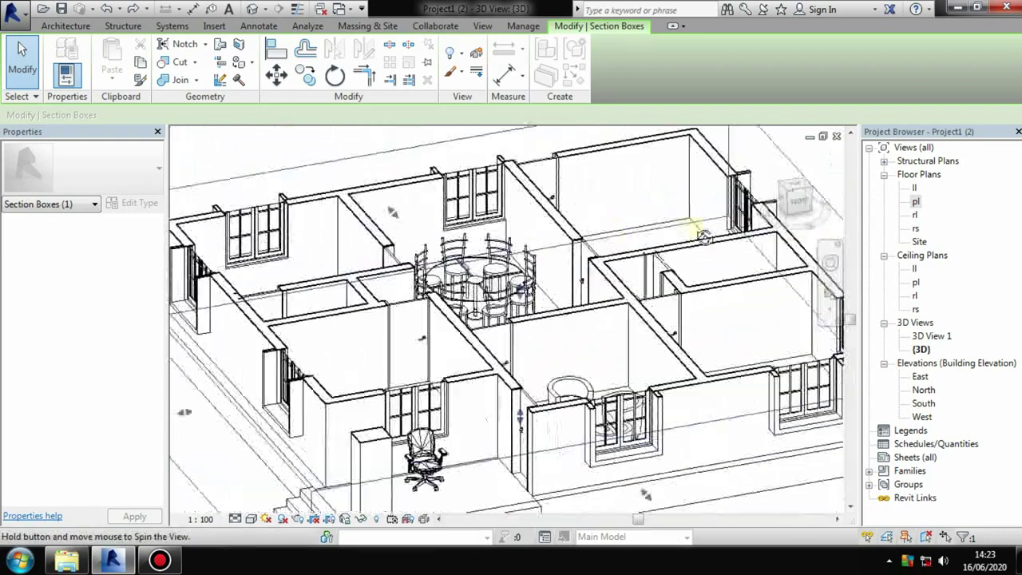
# Step: Undo the cut, then reselect the section box and grab its top grip
pyautogui.hotkey('ctrl', 'z')
pyautogui.click(665, 300)
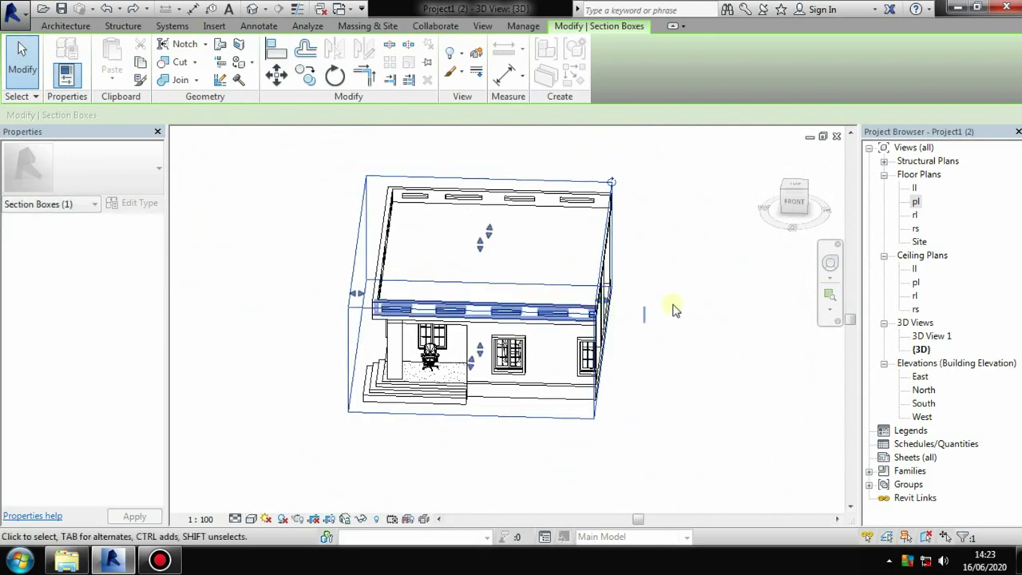
pyautogui.moveTo(673, 308)
pyautogui.keyDown('shift'); pyautogui.mouseDown(button='middle')
pyautogui.moveTo(525, 232)
pyautogui.moveTo(472, 235)
pyautogui.moveTo(698, 336)
pyautogui.moveTo(698, 324)
pyautogui.mouseUp(button='middle'); pyautogui.keyUp('shift')
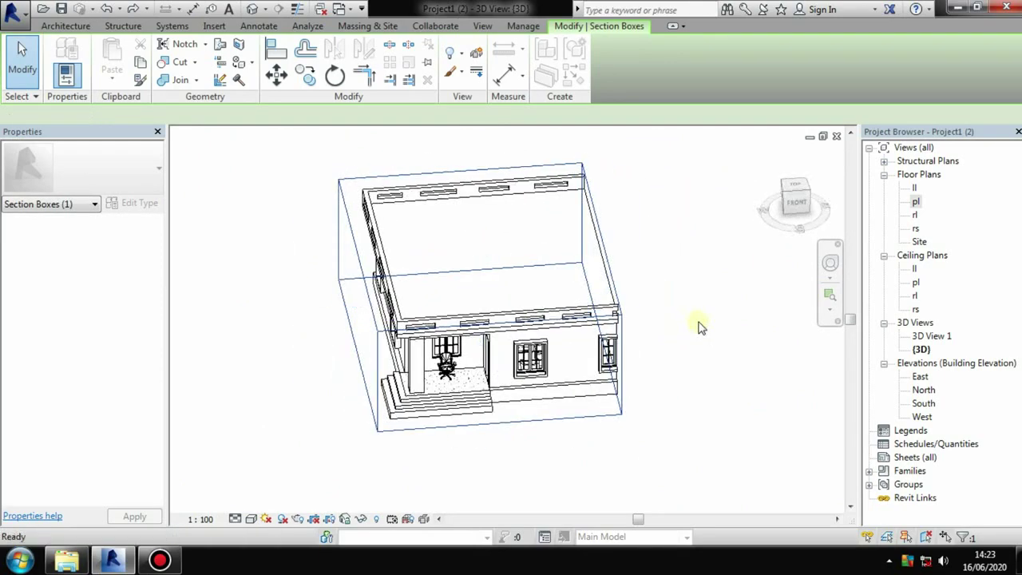
pyautogui.press('Escape')
pyautogui.click(448, 182)
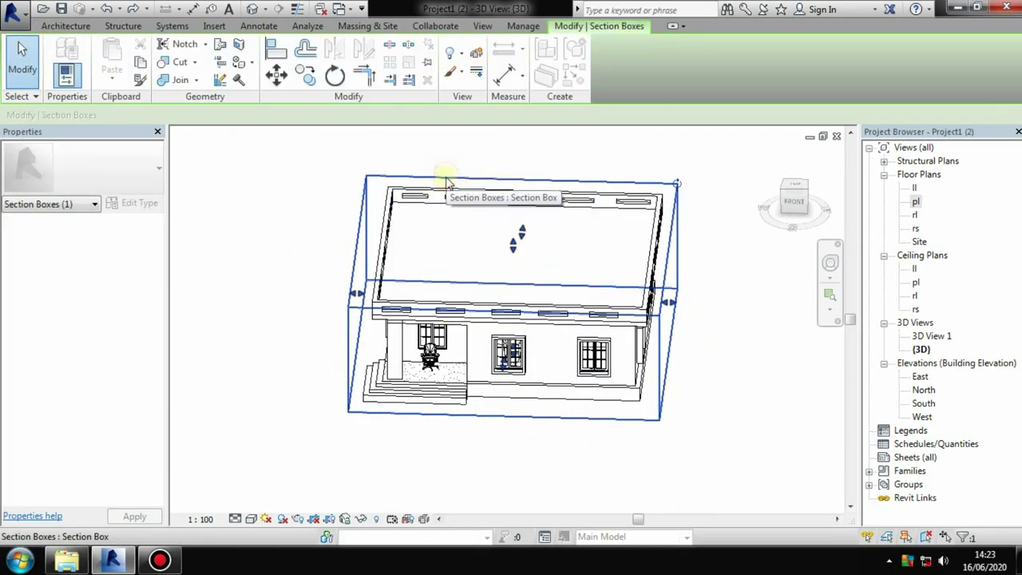
pyautogui.click(160, 560)
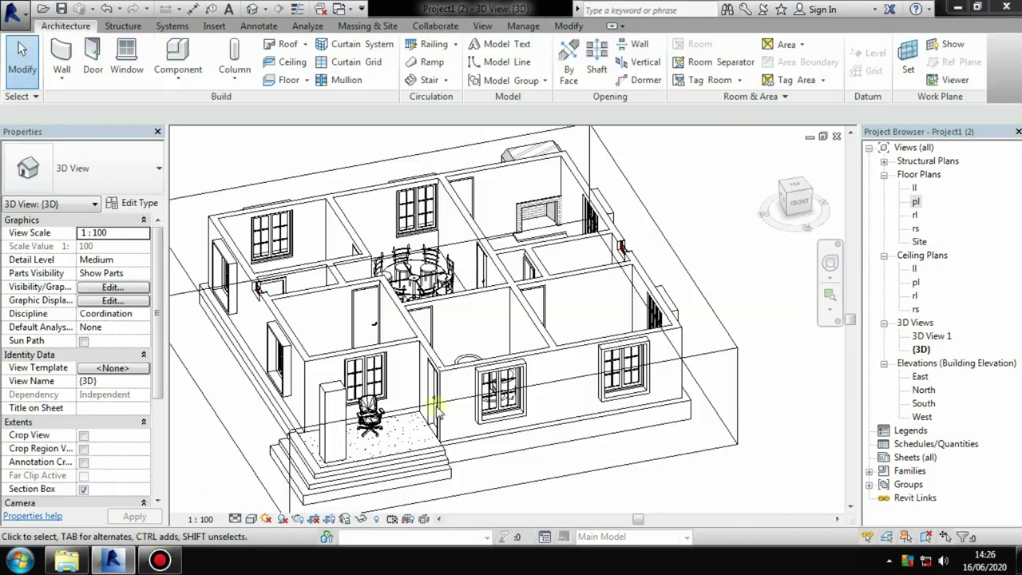
# Step: Check the circular dining table's type properties, then open the Table Dining 8 Seater-Circular family
pyautogui.click(452, 294)
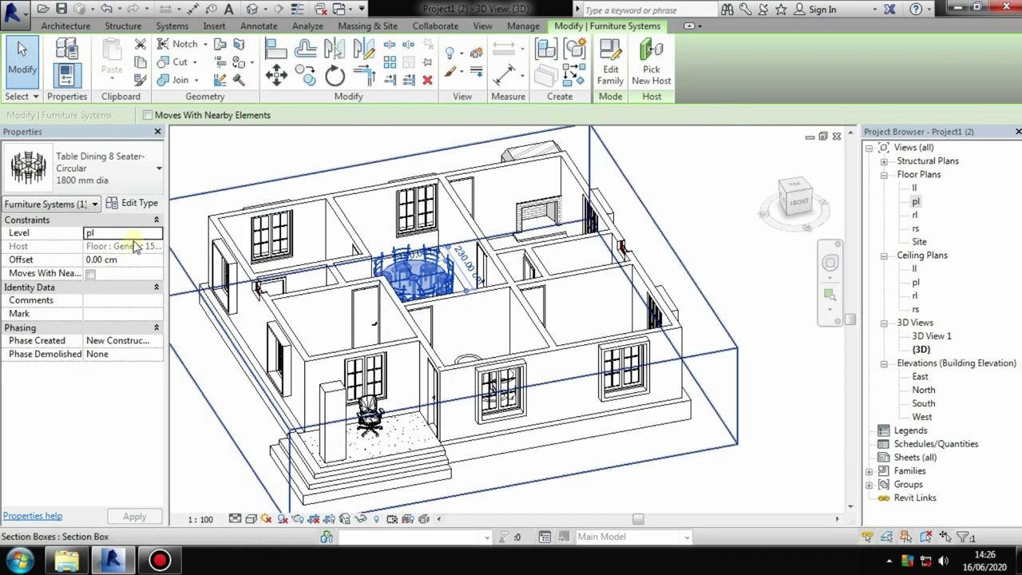
pyautogui.click(133, 203)
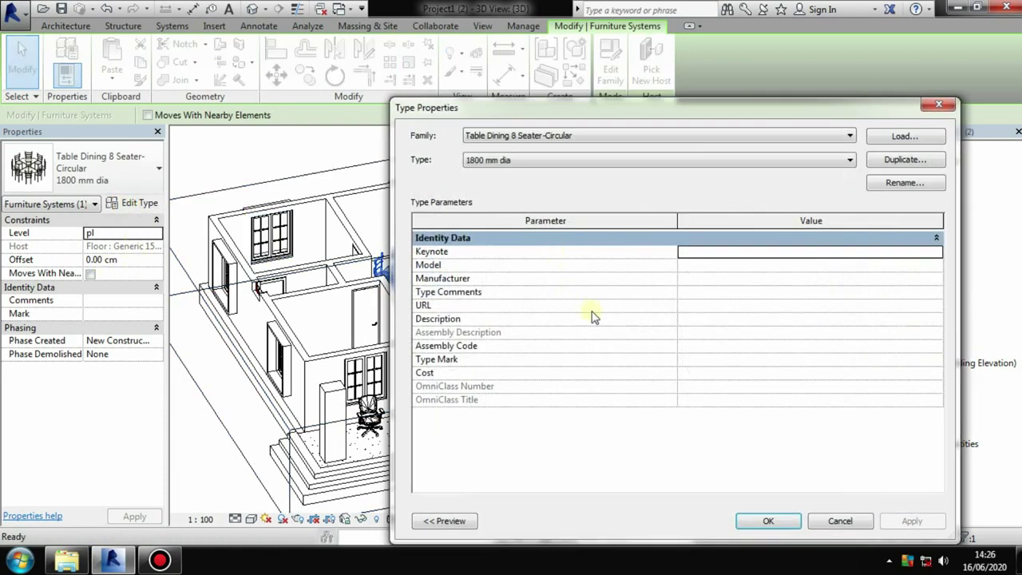
pyautogui.click(939, 107)
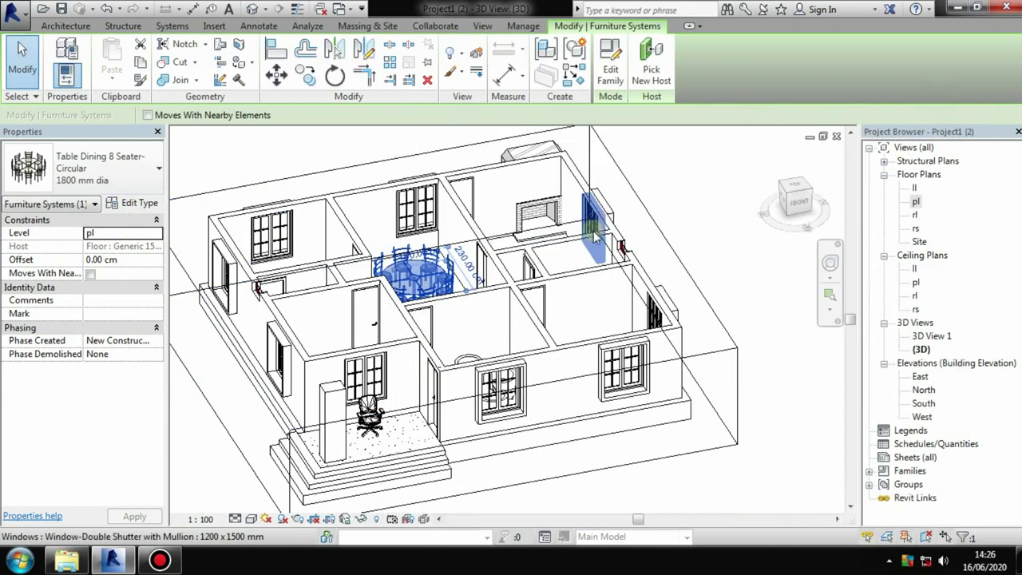
pyautogui.doubleClick(407, 268)
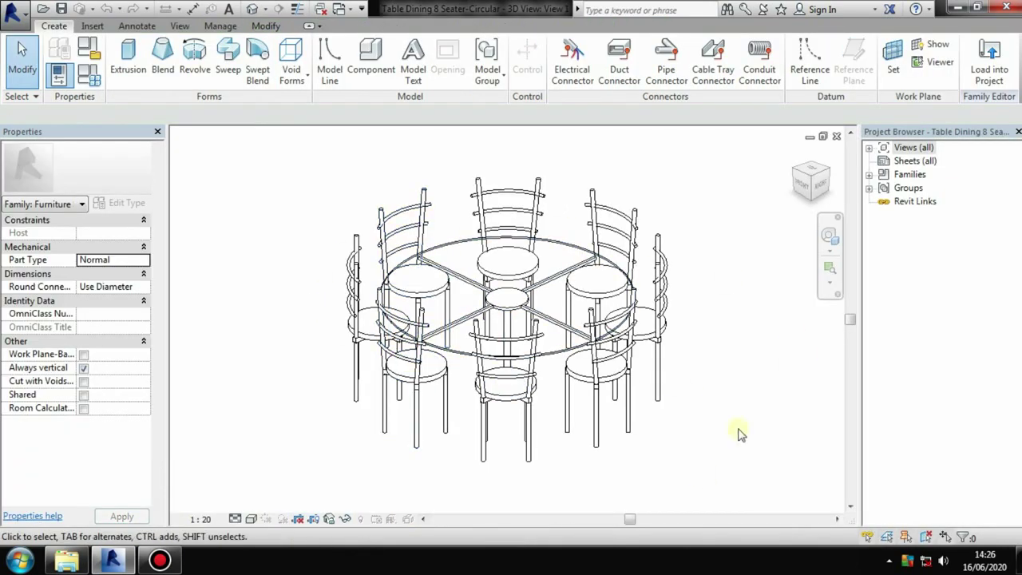
# Step: Select all eight chairs in the family with SA and open the furniture type list
pyautogui.click(401, 214)
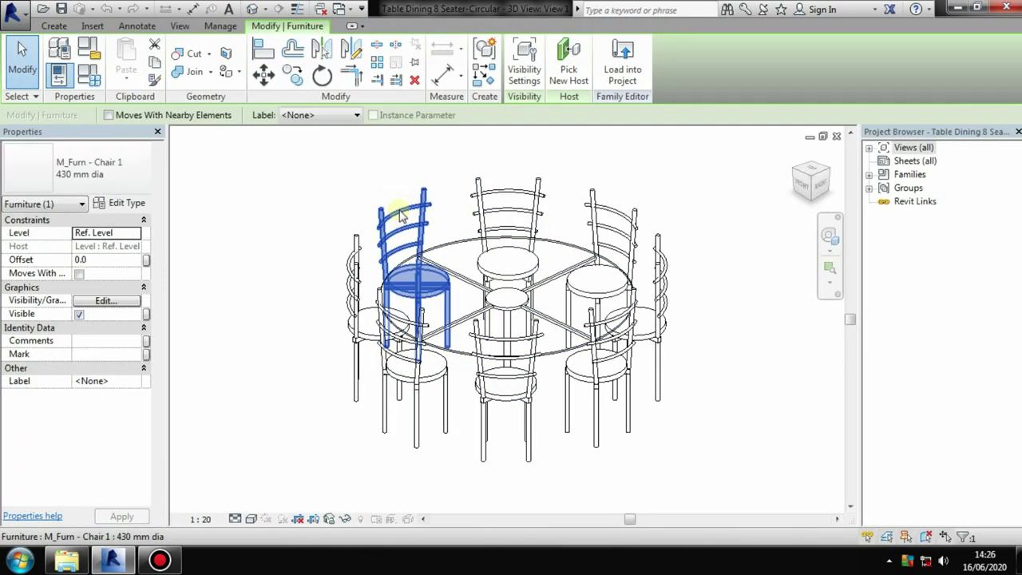
pyautogui.press('s')
pyautogui.press('a')
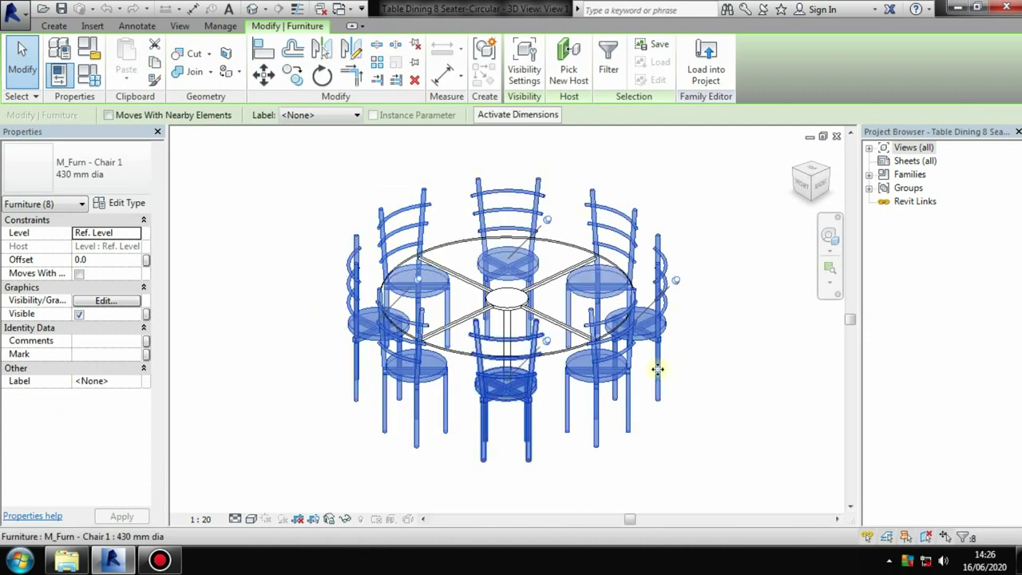
pyautogui.click(103, 196)
pyautogui.click(132, 172)
pyautogui.click(101, 193)
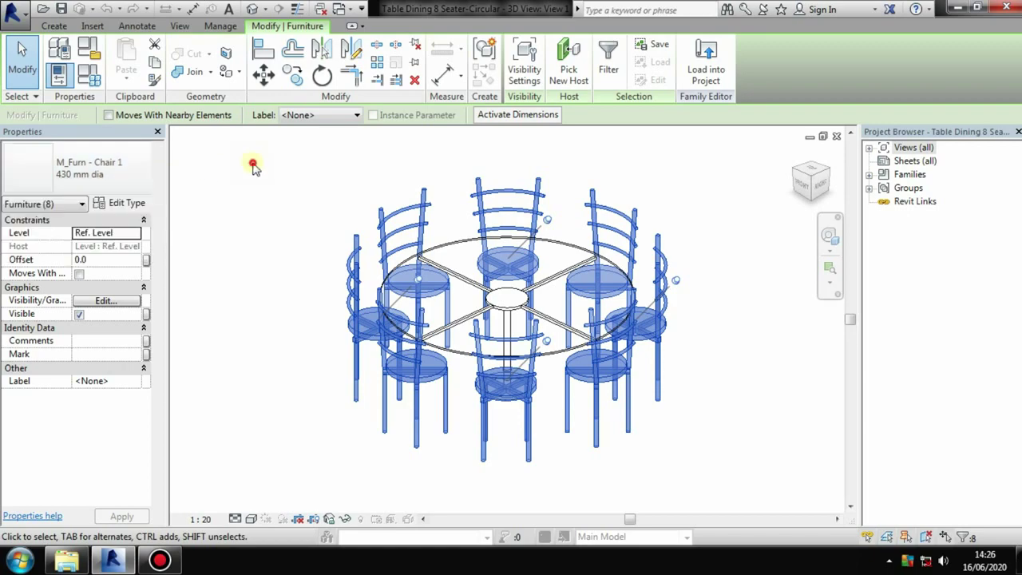
# Step: Review the chair type properties without changes and load the family into the project
pyautogui.click(121, 203)
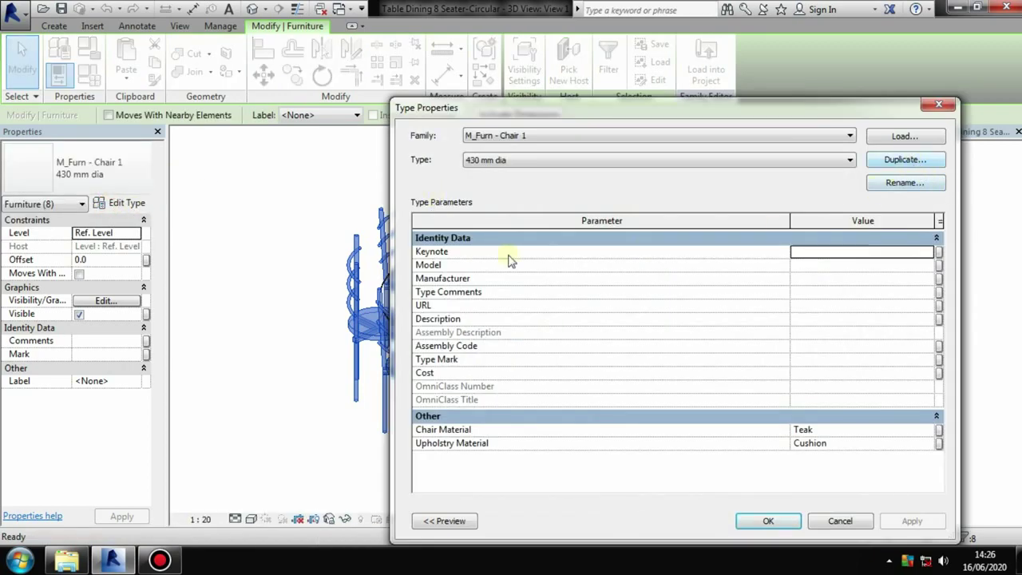
pyautogui.click(840, 521)
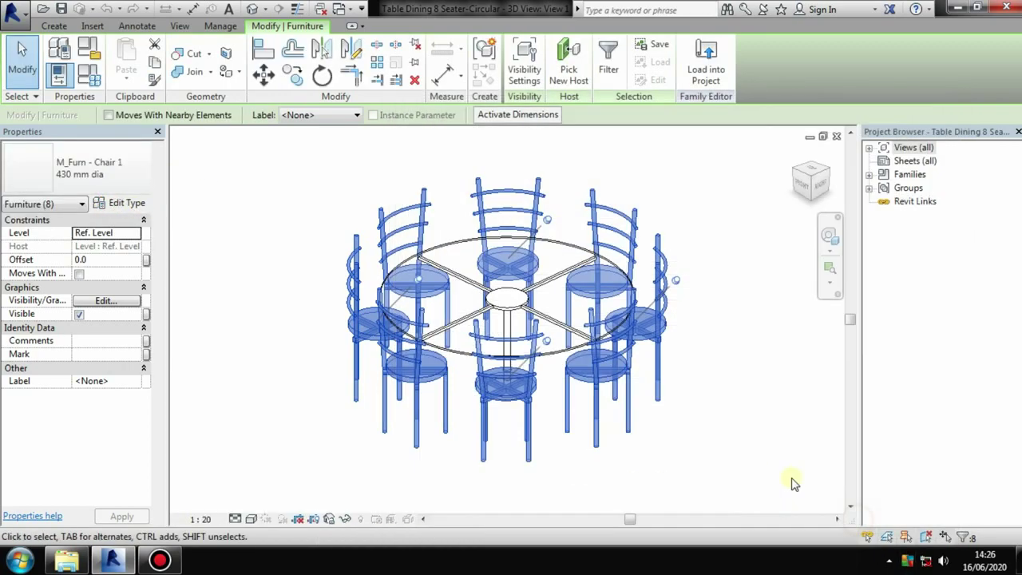
pyautogui.click(699, 333)
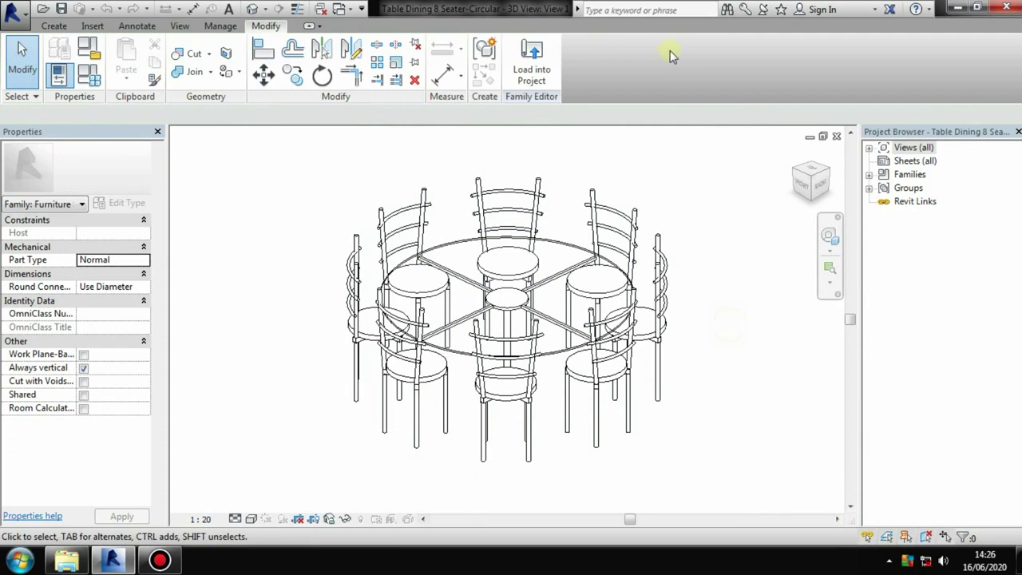
pyautogui.click(527, 81)
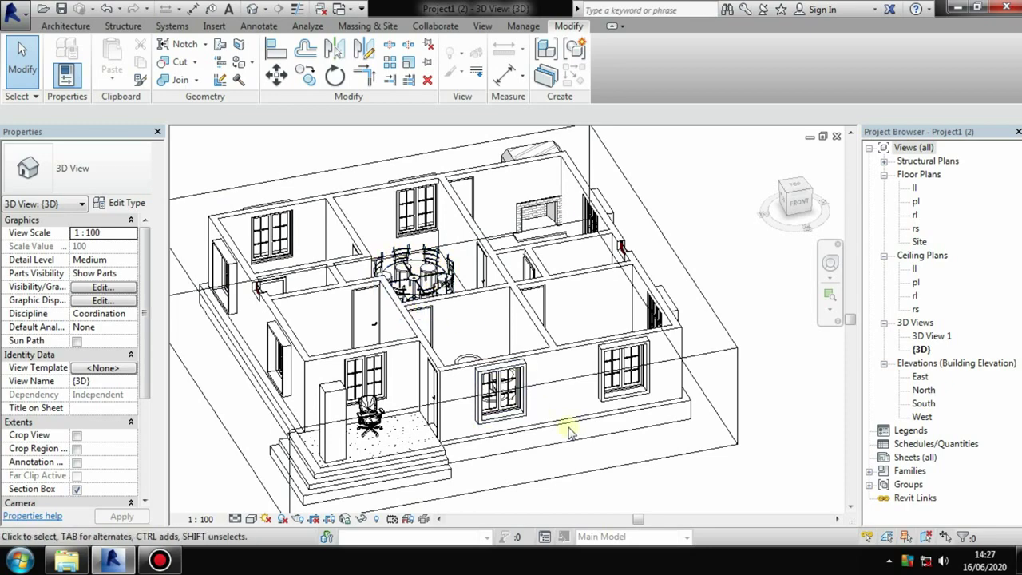
# Step: Nudge the view slightly and set the visual style to Realistic
pyautogui.moveTo(417, 402); pyautogui.dragTo(454, 376, button='middle')
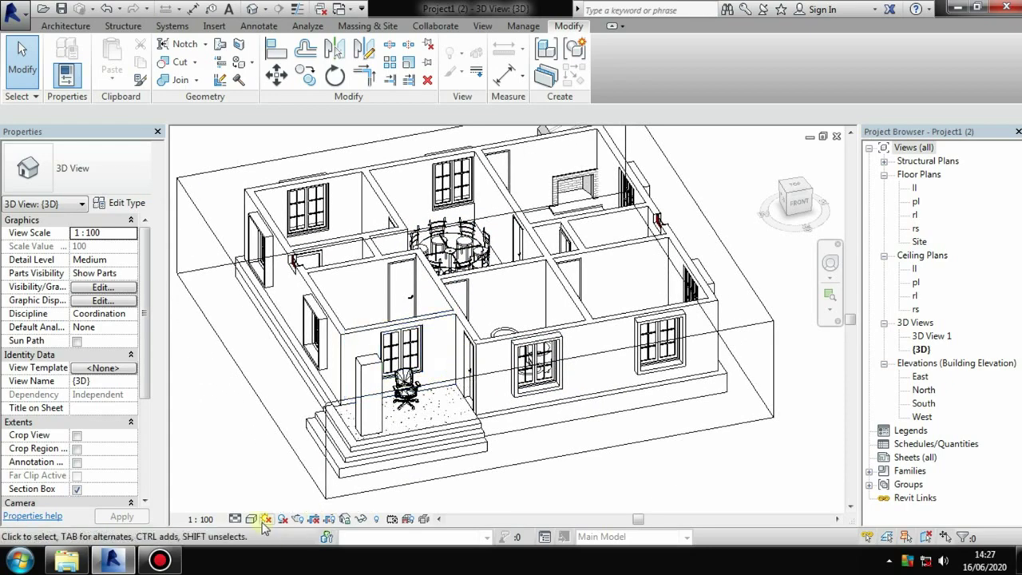
pyautogui.click(250, 519)
pyautogui.click(274, 487)
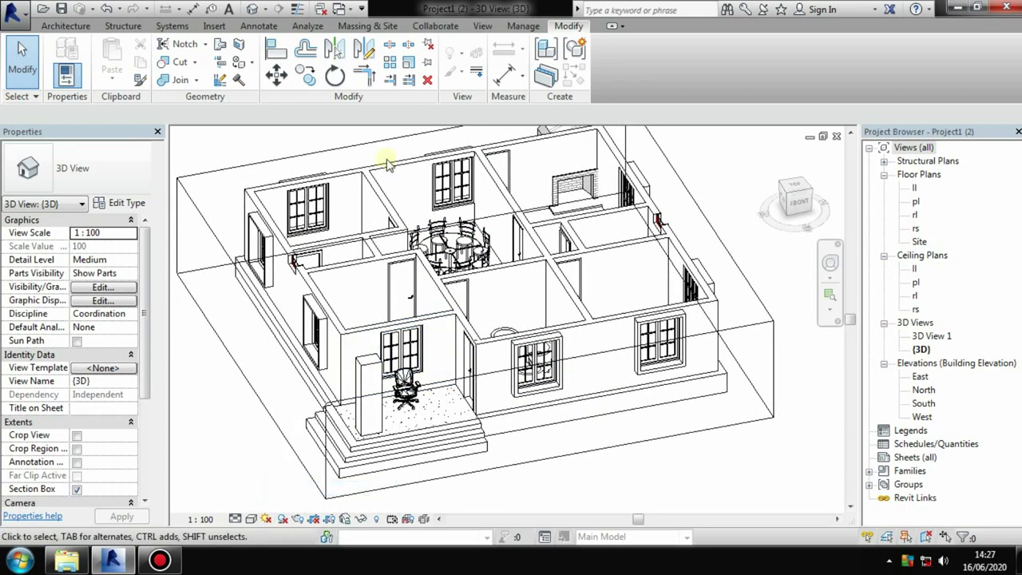